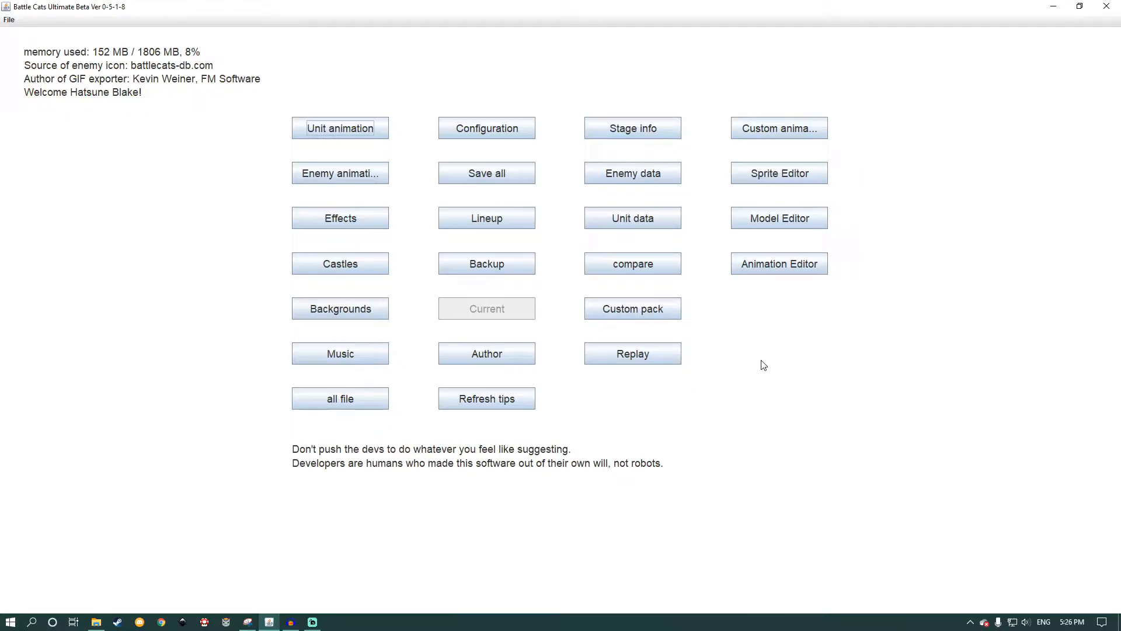
Step: Add a new custom pack and name it "Tutorial Pack"
click(661, 313)
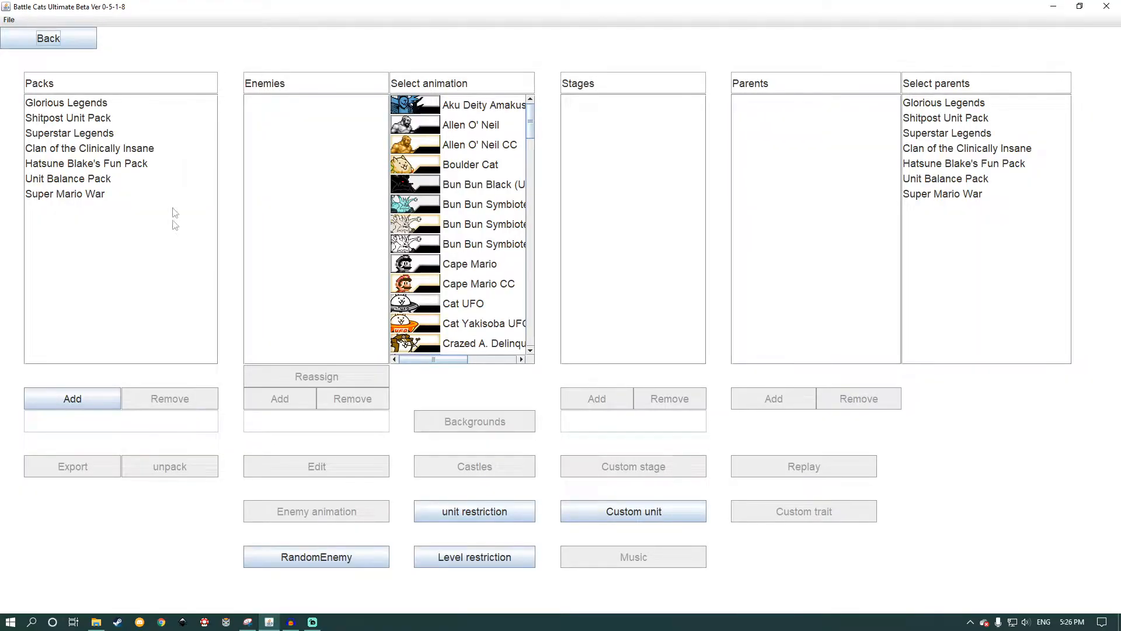
click(56, 39)
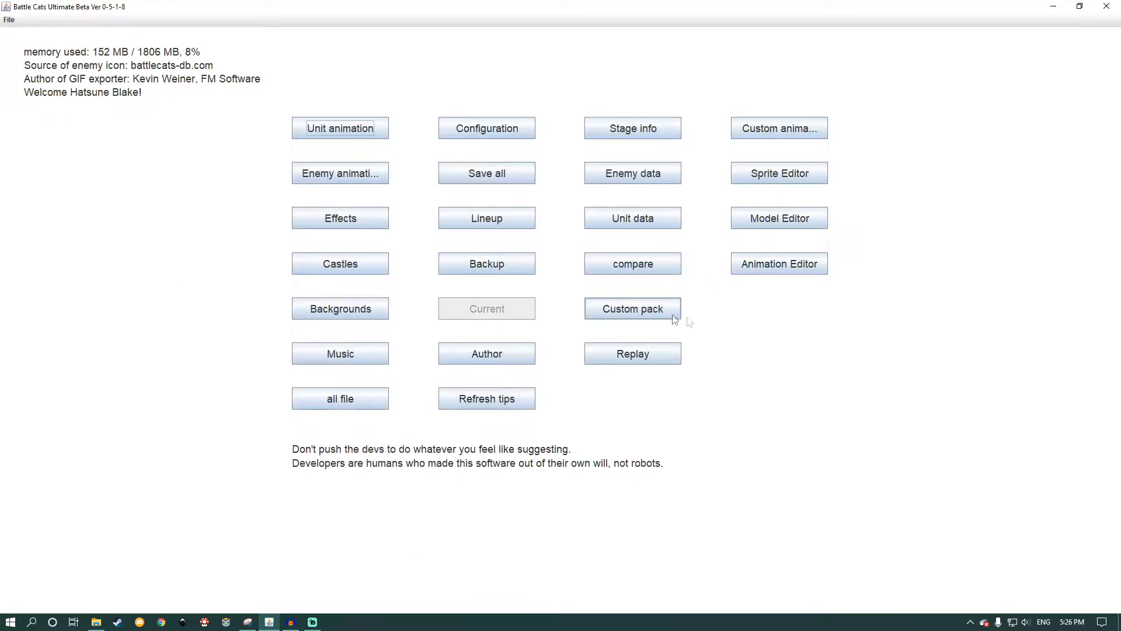
click(624, 307)
click(38, 398)
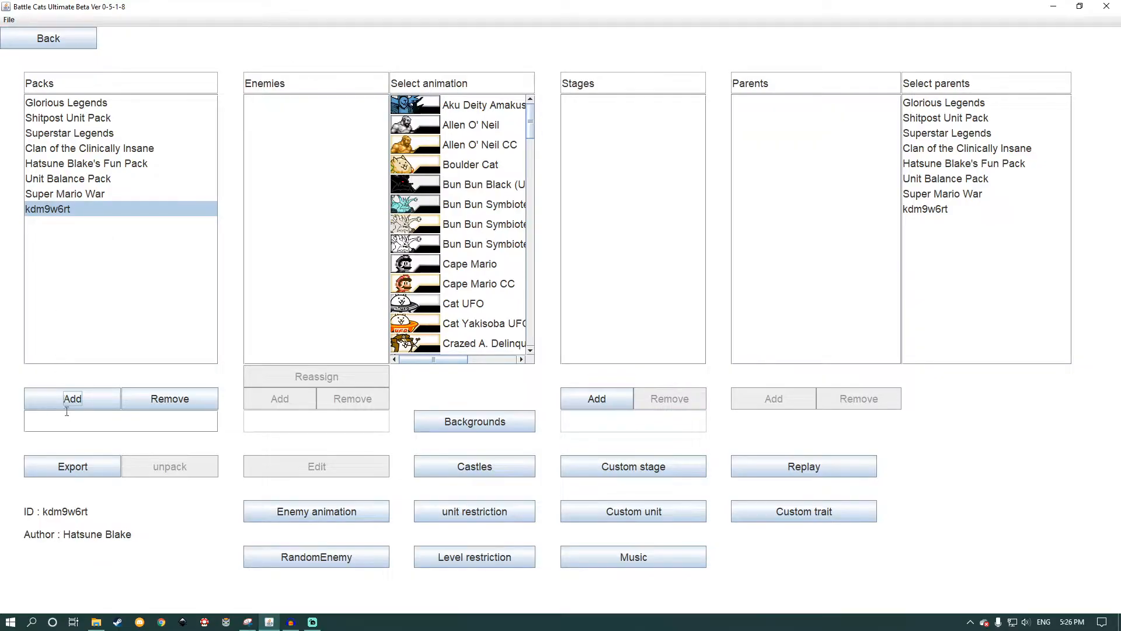
click(50, 420)
text(Tutorial Pack)
key(Tab)
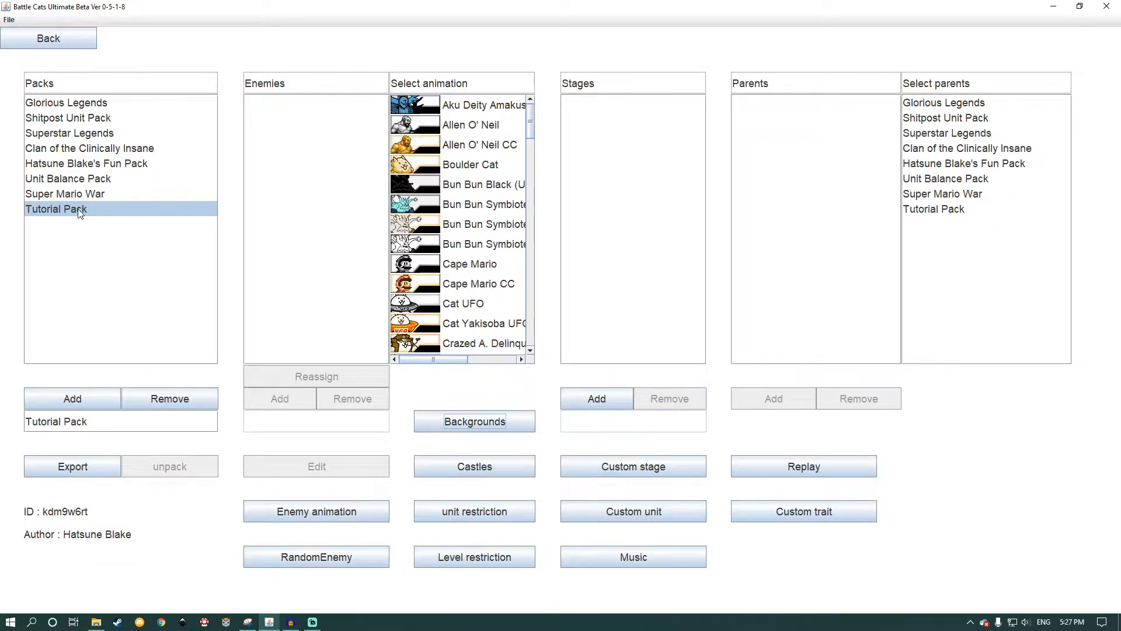
Step: Find the red One Horn enemy in the enemy data and copy its animation into the custom animations
click(49, 41)
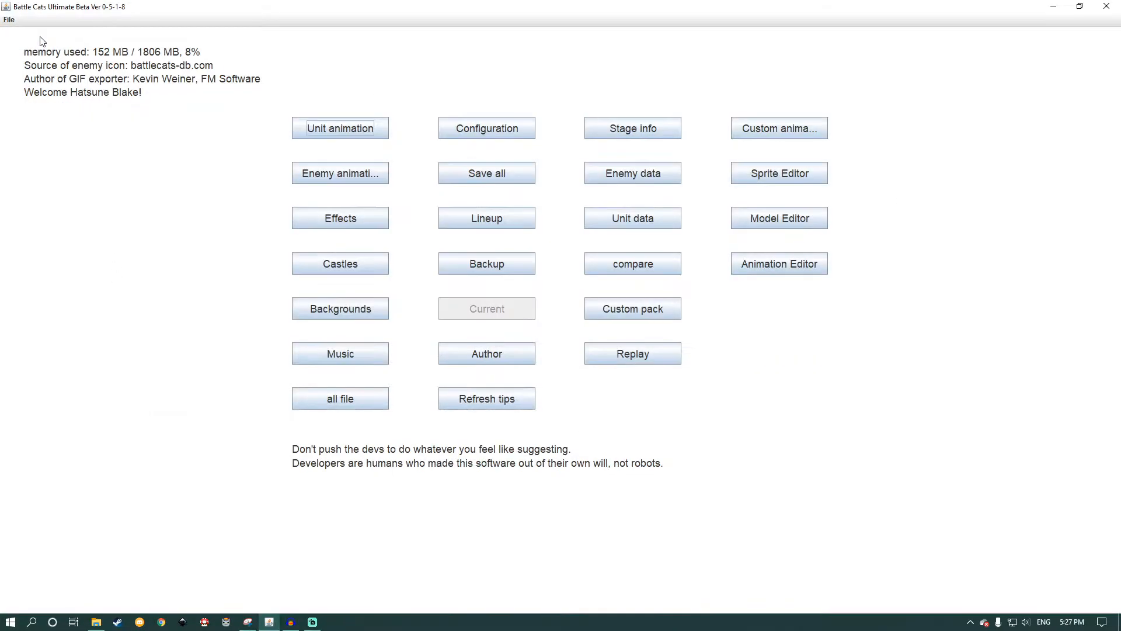
click(632, 178)
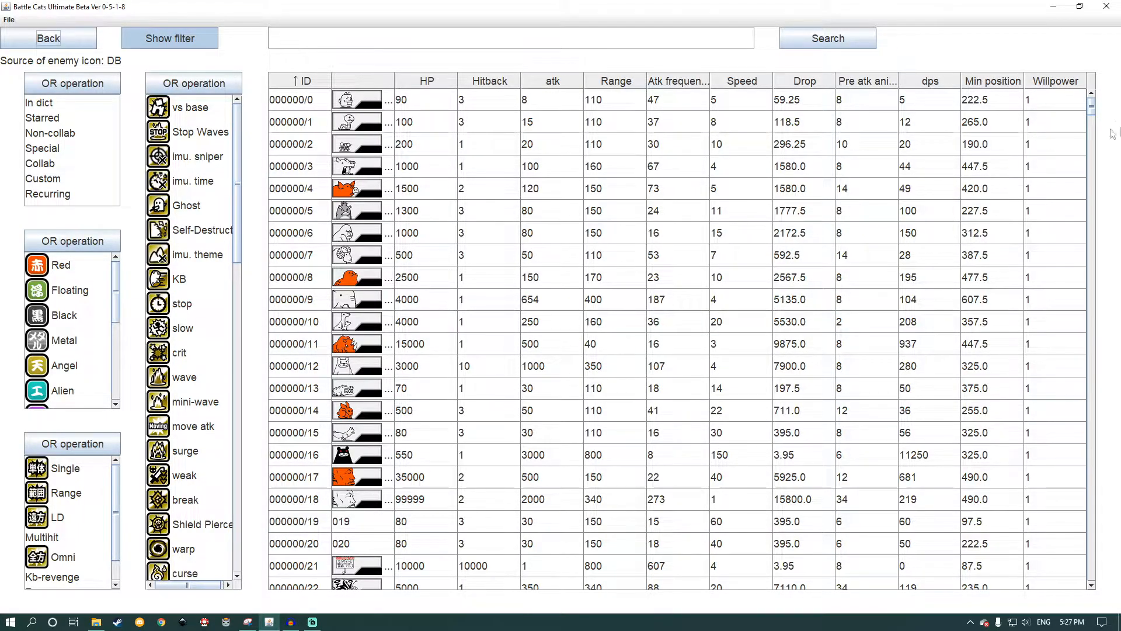
drag(1091, 107, 1118, 107)
double_click(351, 345)
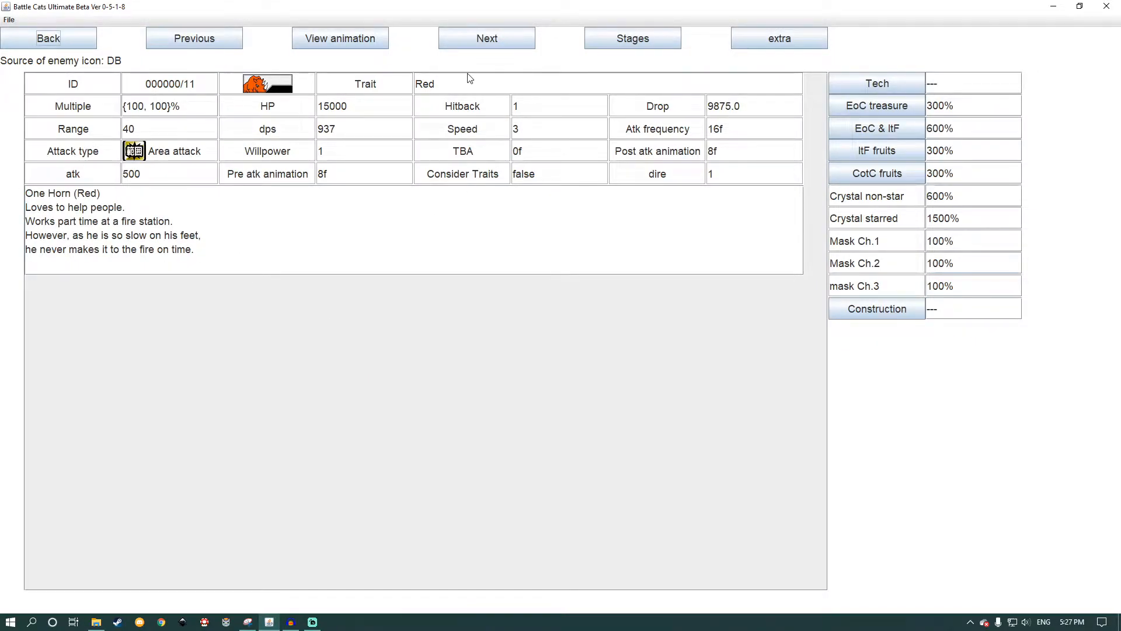
click(318, 41)
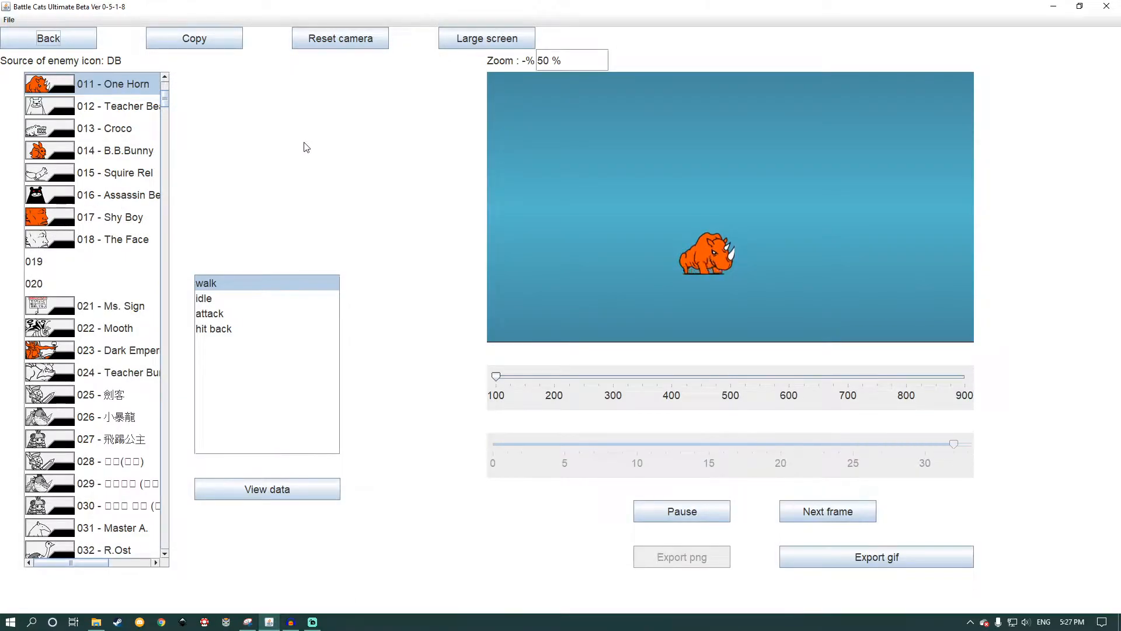
click(195, 42)
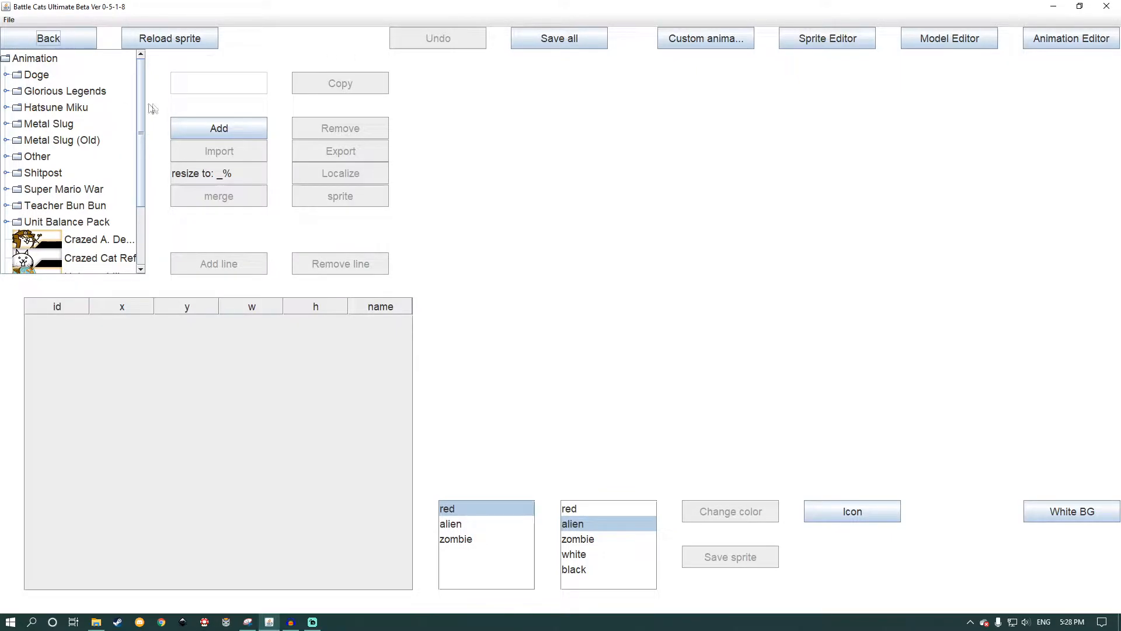
Step: Rename the copied rhino animation from the sprite editor's animation list as "One Horn"
drag(139, 79, 145, 161)
click(85, 265)
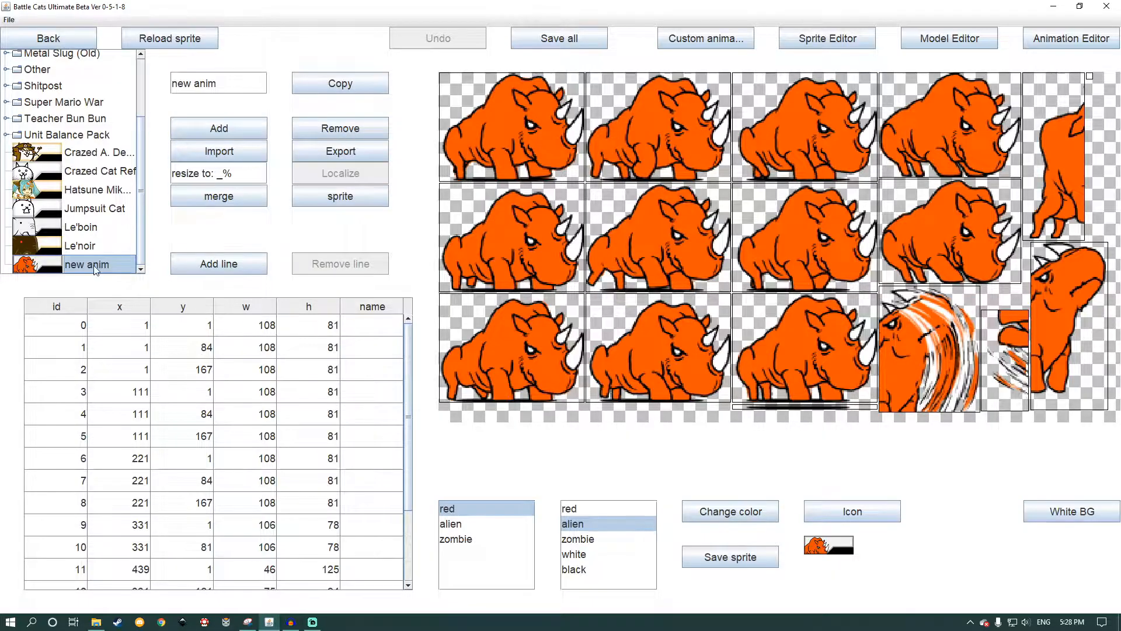
click(244, 84)
key(ctrl+a)
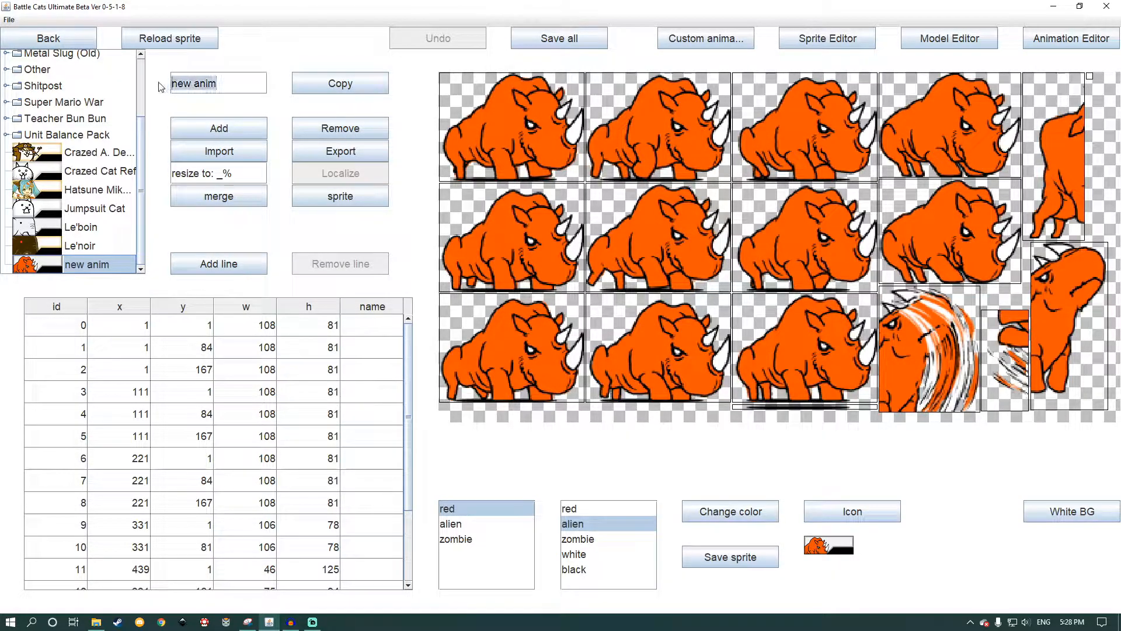
text(One Horn)
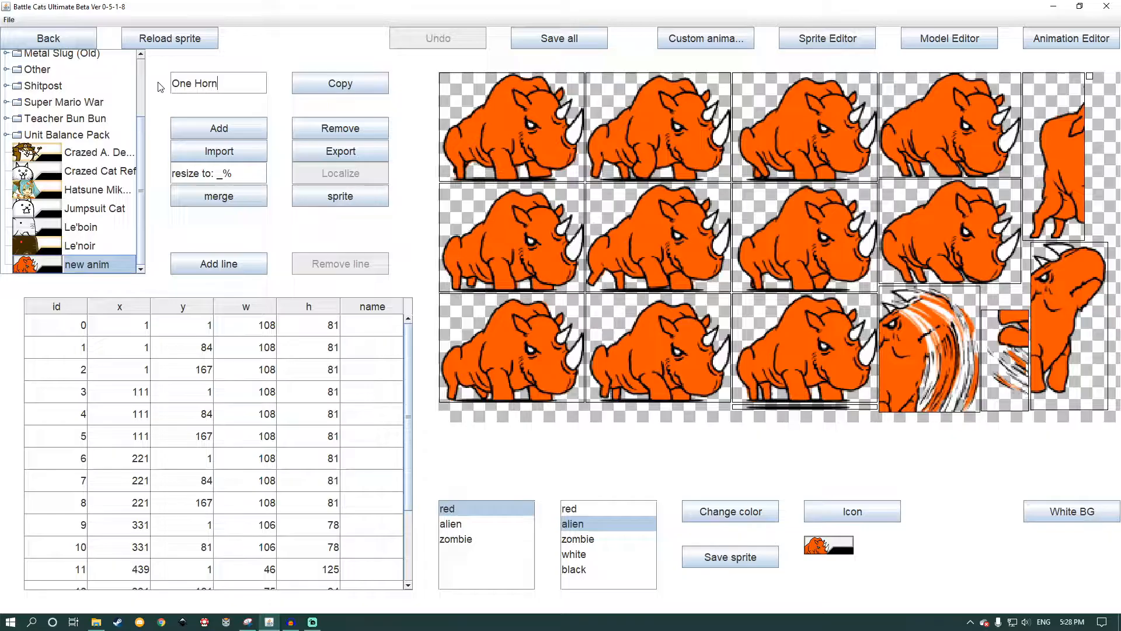
key(Return)
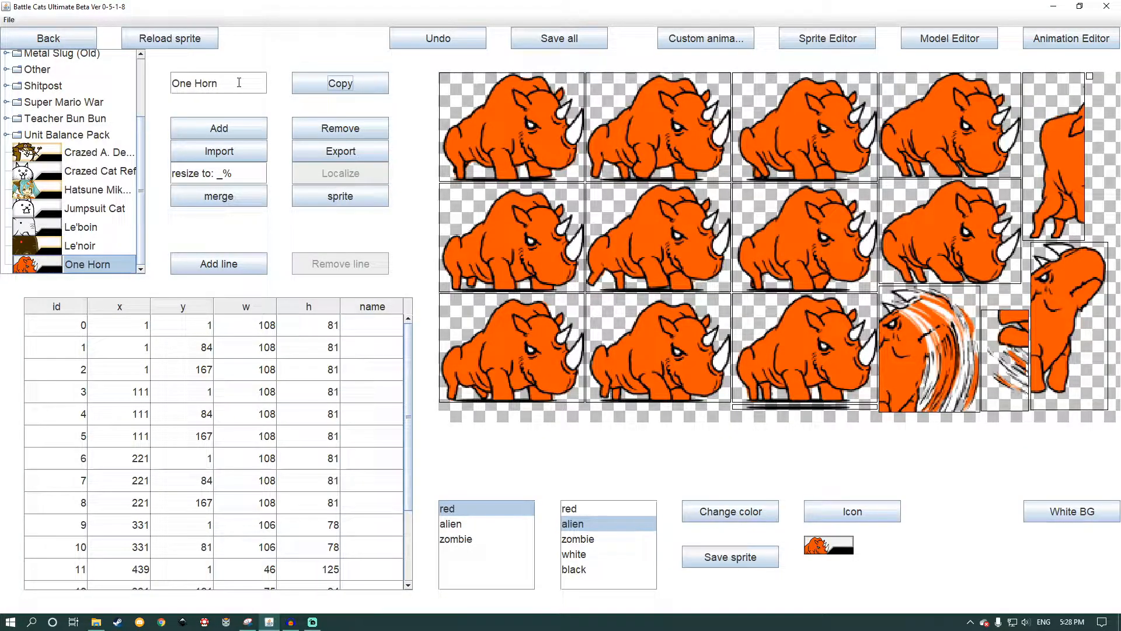
Step: Return to the custom pack editor, select Tutorial Pack and locate One Horn among the available animations
click(30, 44)
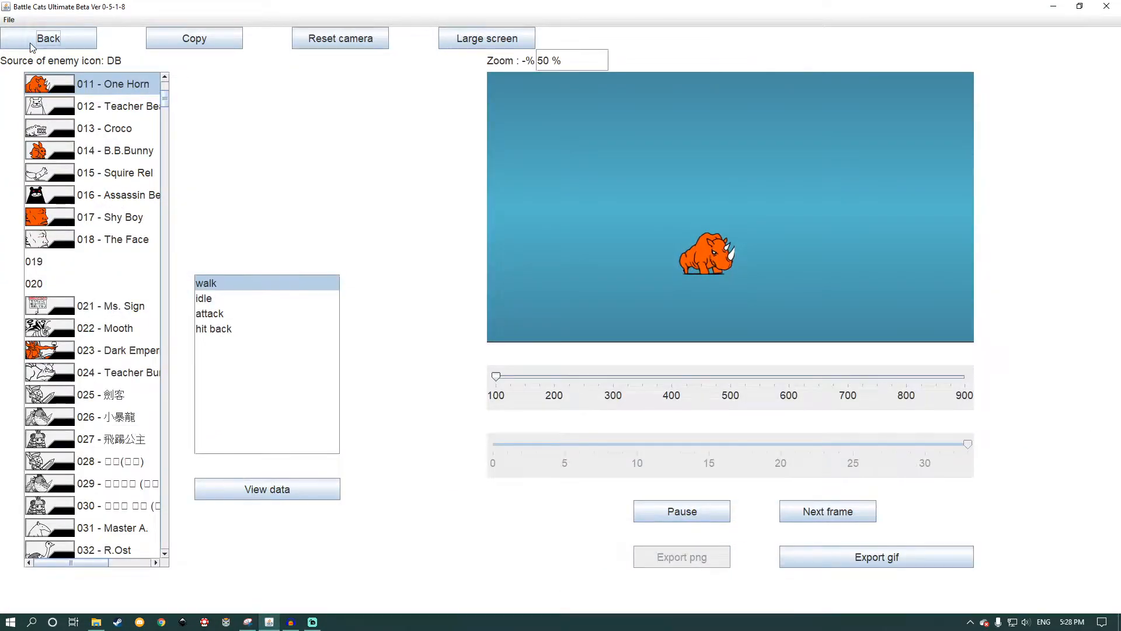
click(31, 45)
click(31, 44)
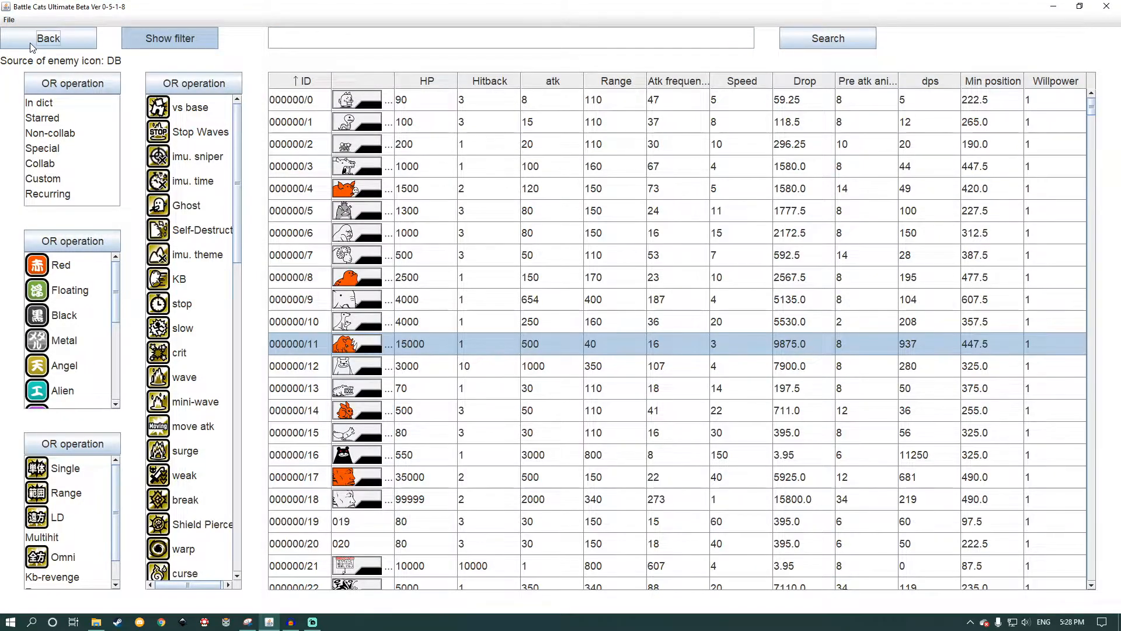
click(30, 43)
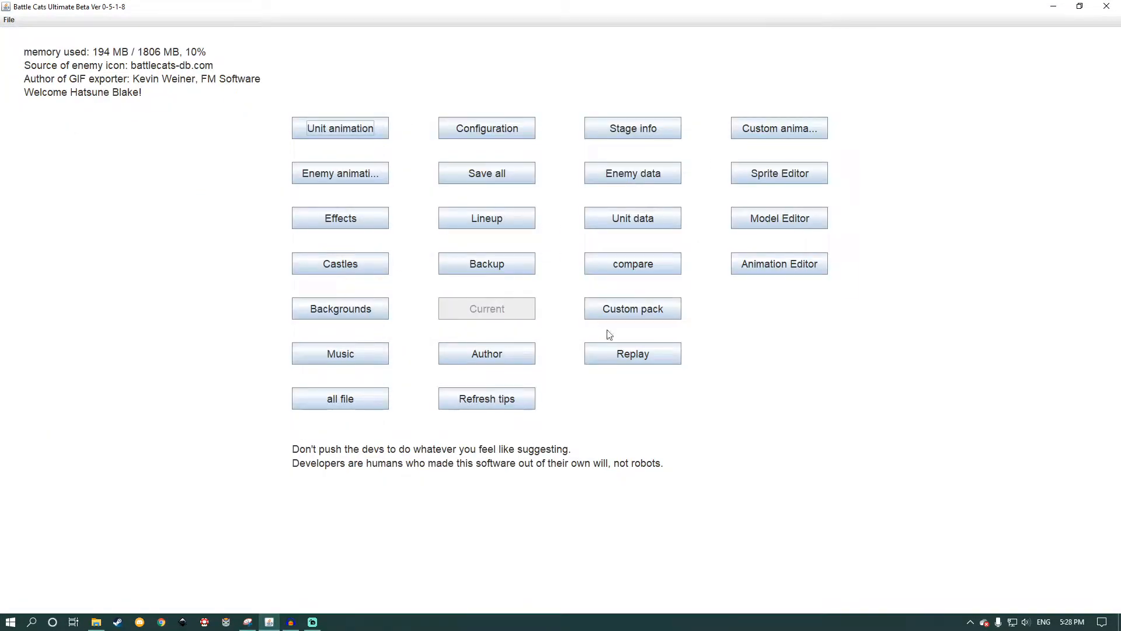
click(649, 307)
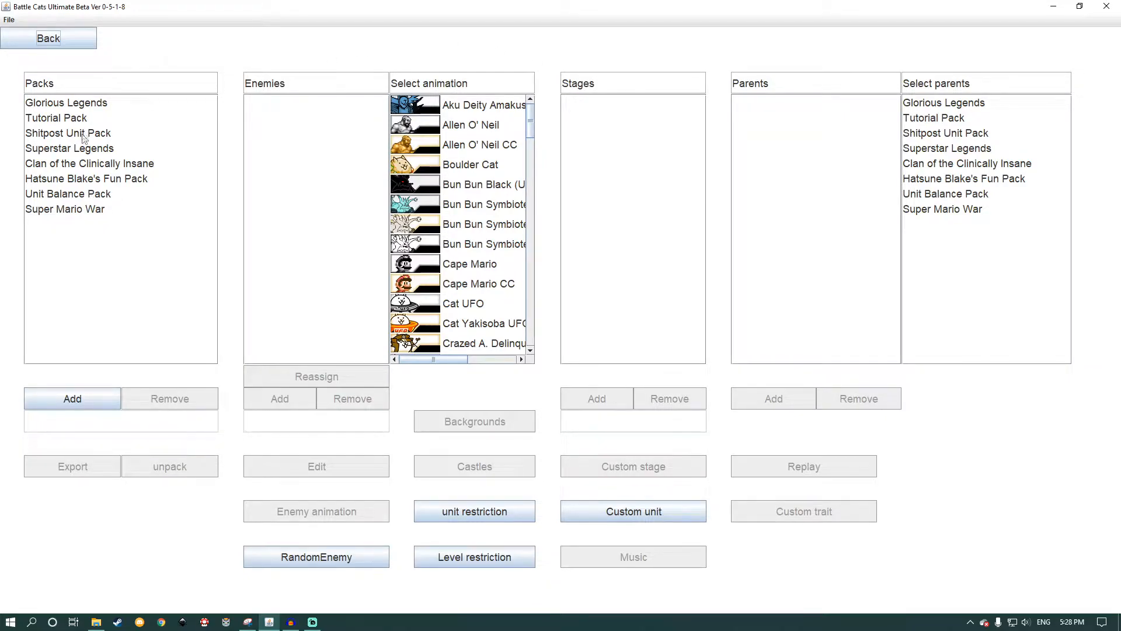
click(72, 119)
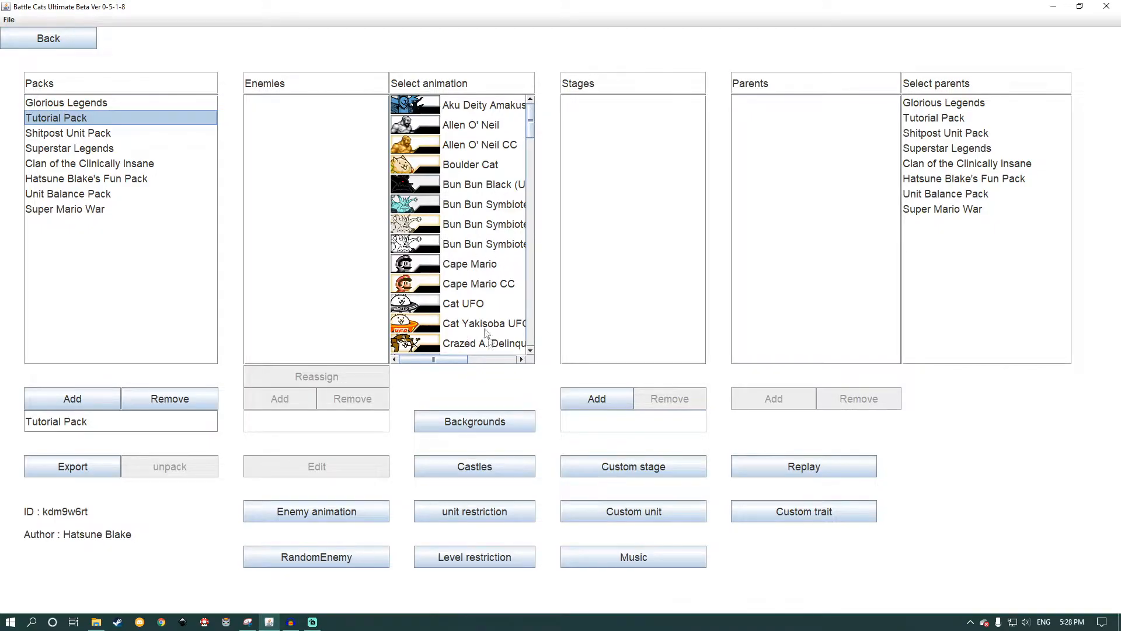
drag(532, 122, 529, 347)
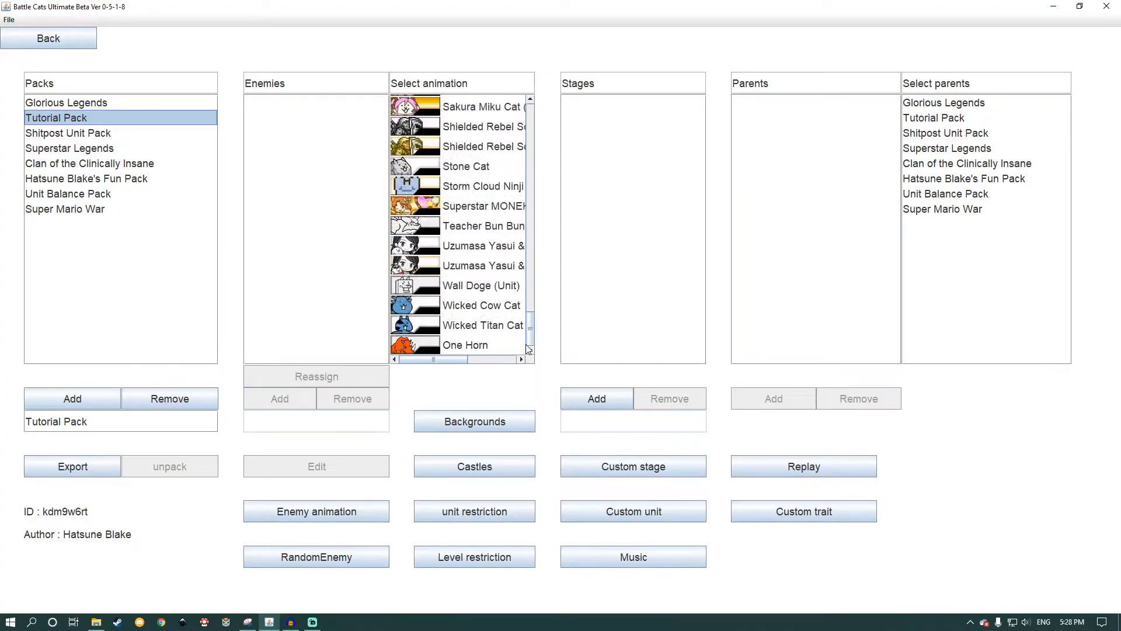
click(476, 347)
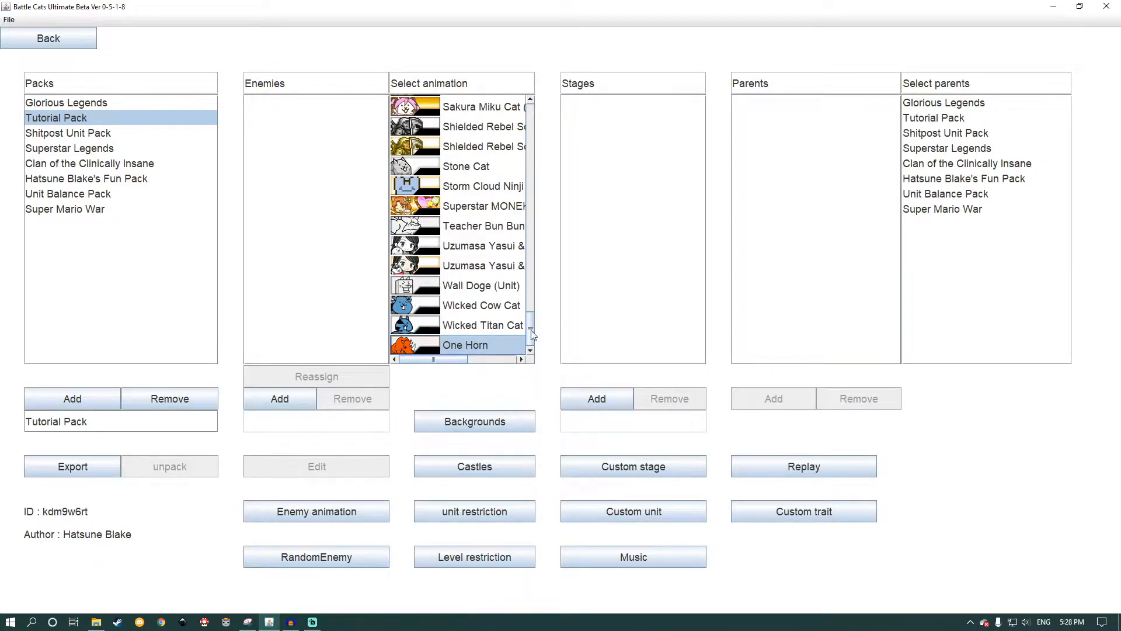
drag(532, 333, 546, 119)
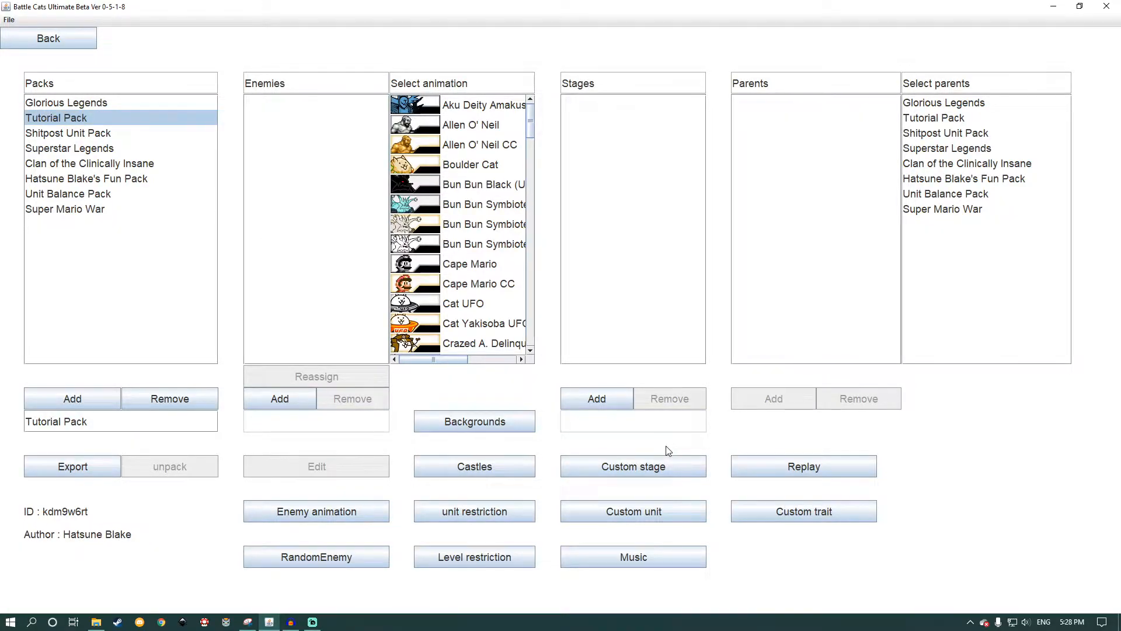
Step: Add a custom unit to Tutorial Pack using the One Horn animation
click(654, 515)
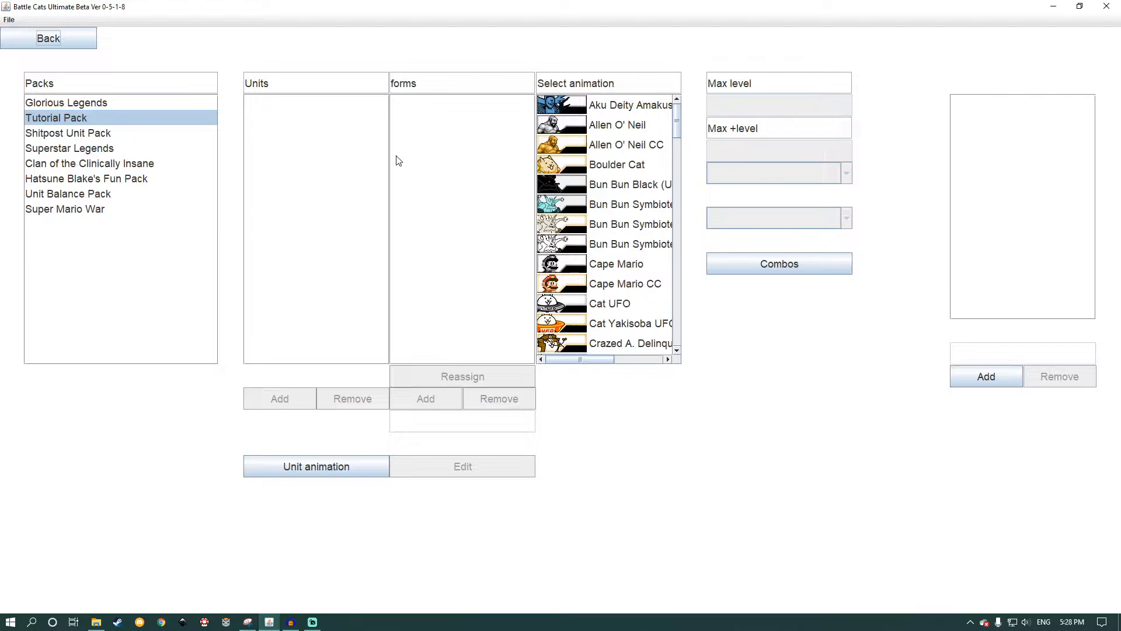
drag(675, 122, 688, 362)
click(609, 347)
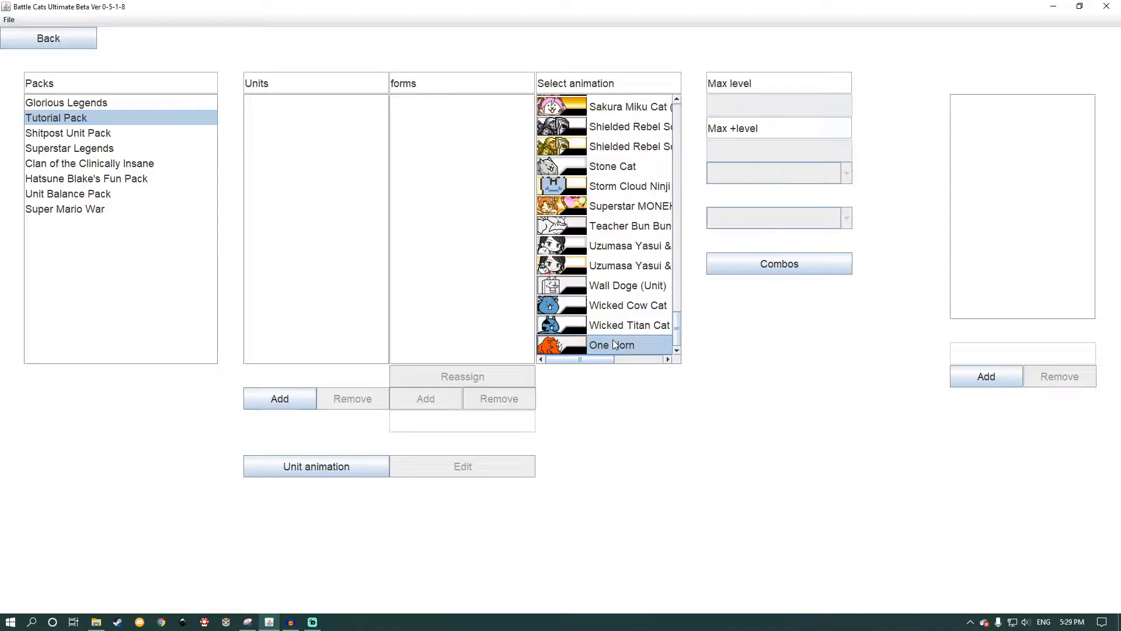
click(306, 396)
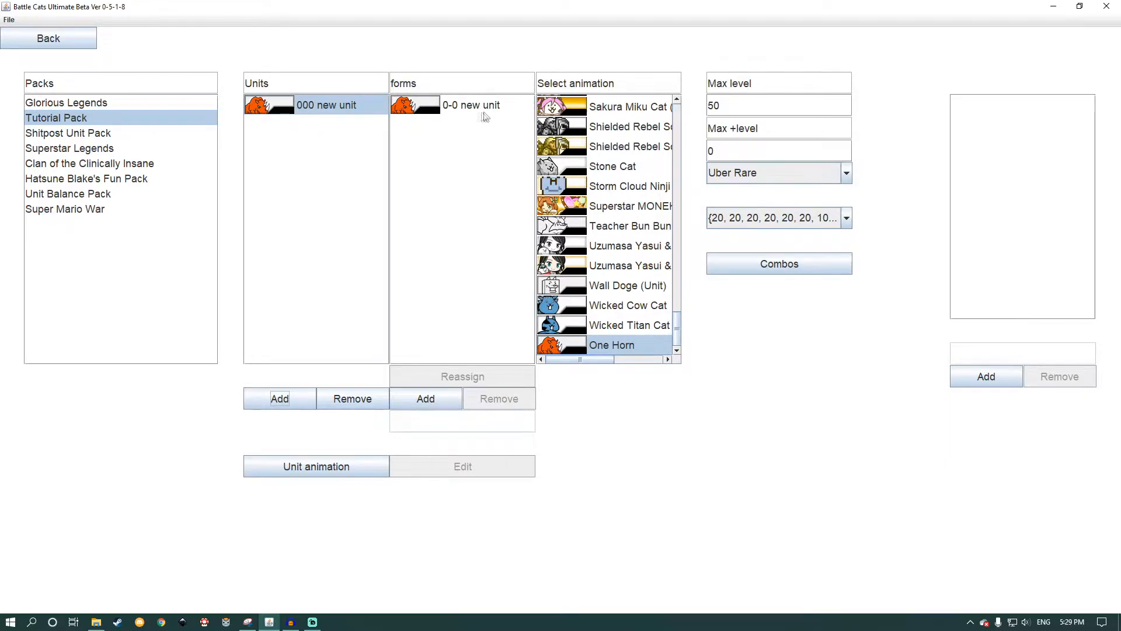
Step: Rename the new unit's first form as "One Horn"
click(452, 108)
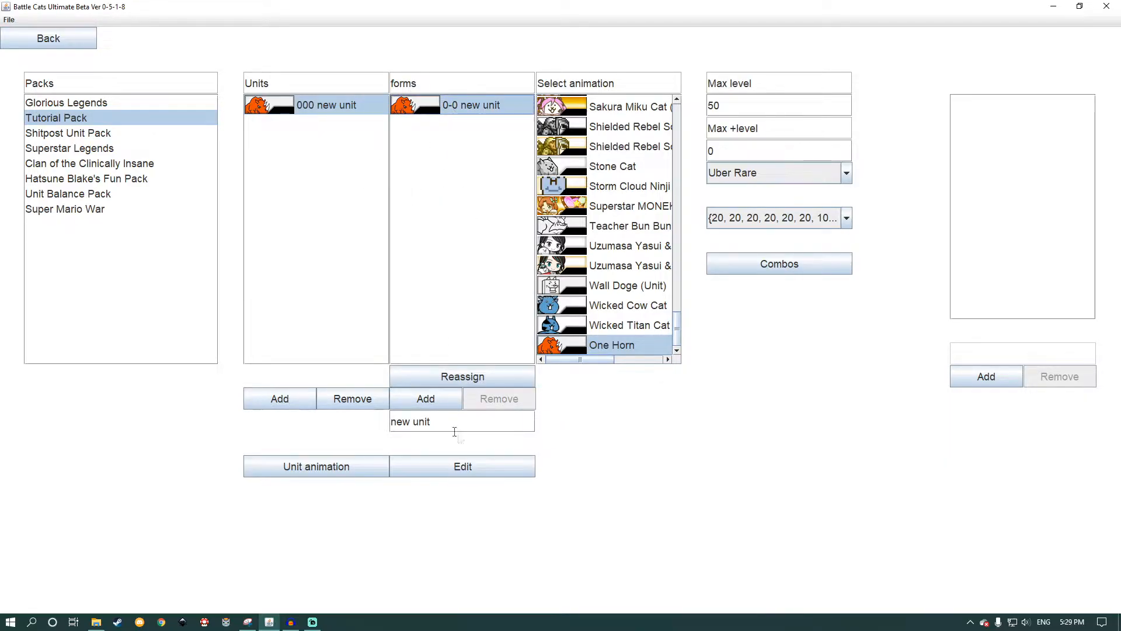
drag(461, 421, 368, 424)
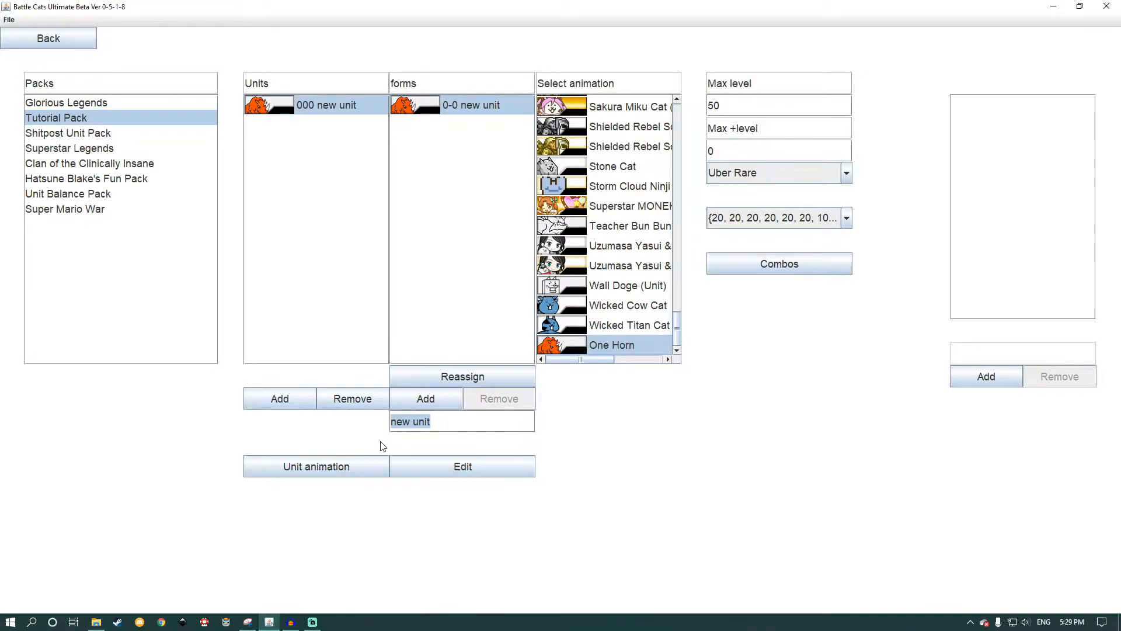
key(BackSpace)
text(O)
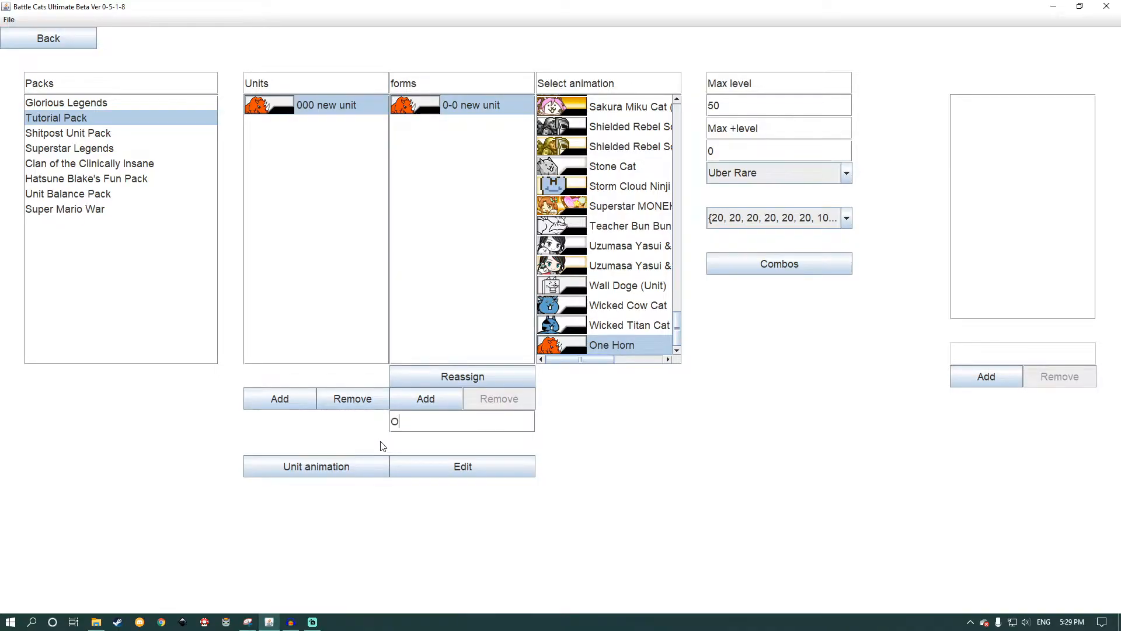
text(ne Horn)
key(Tab)
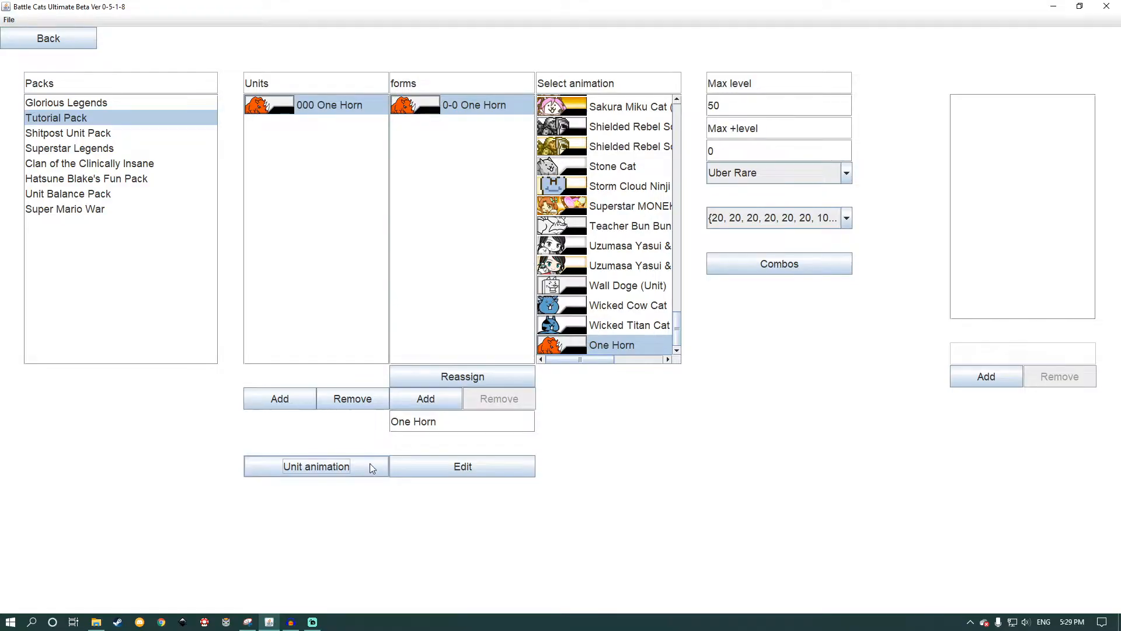
Step: Overwrite the One Horn form's stats with those of enemy 000000/11
click(496, 466)
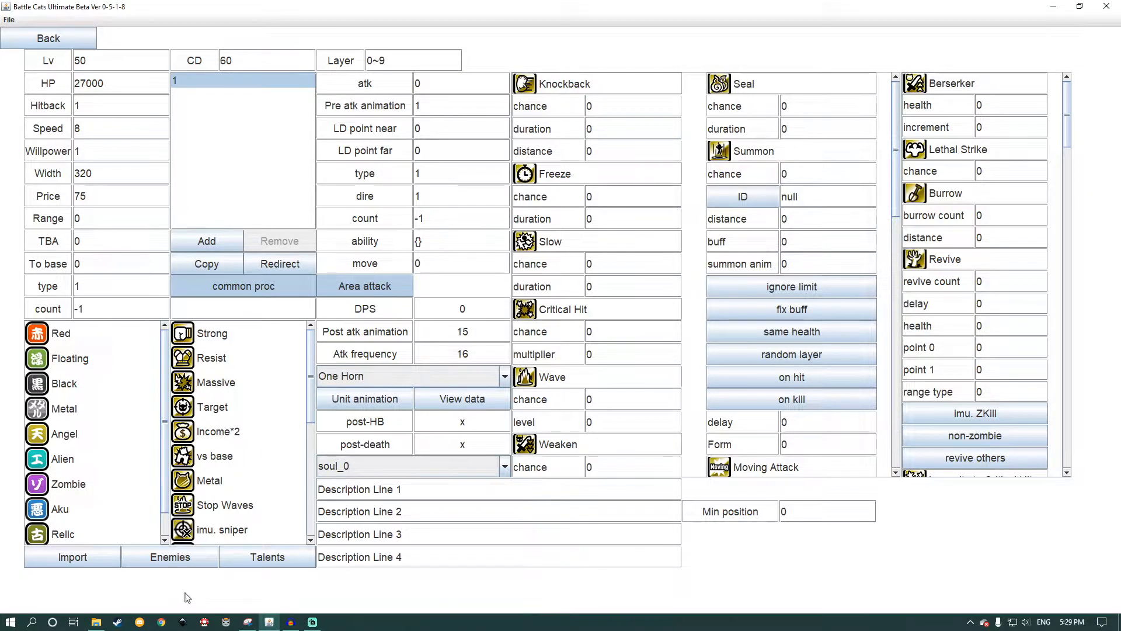
click(167, 564)
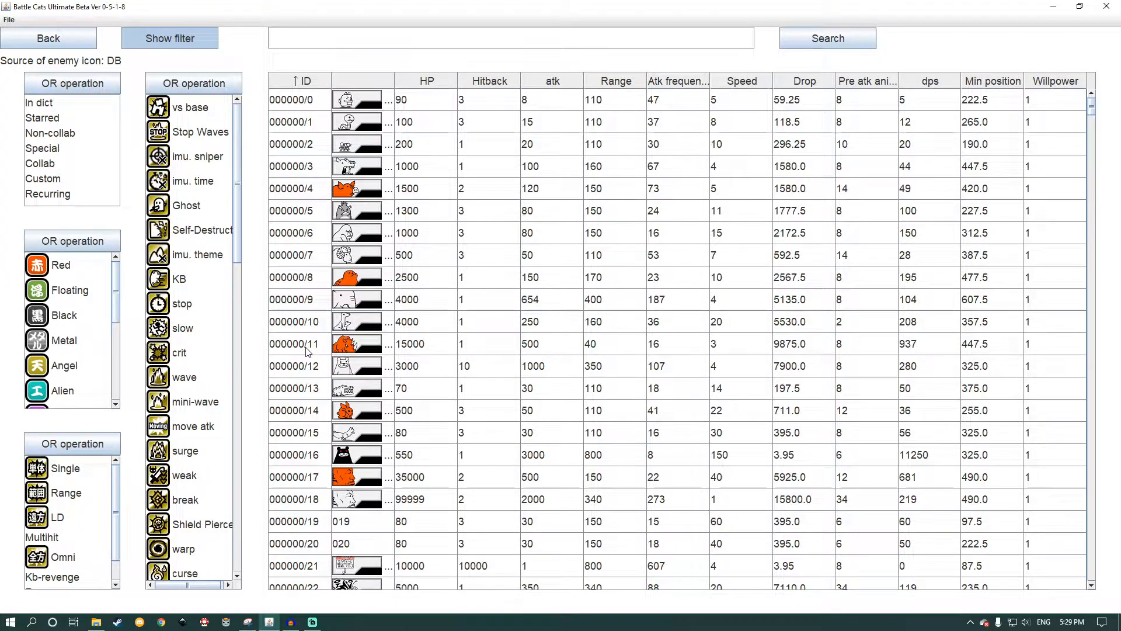
click(308, 350)
click(49, 38)
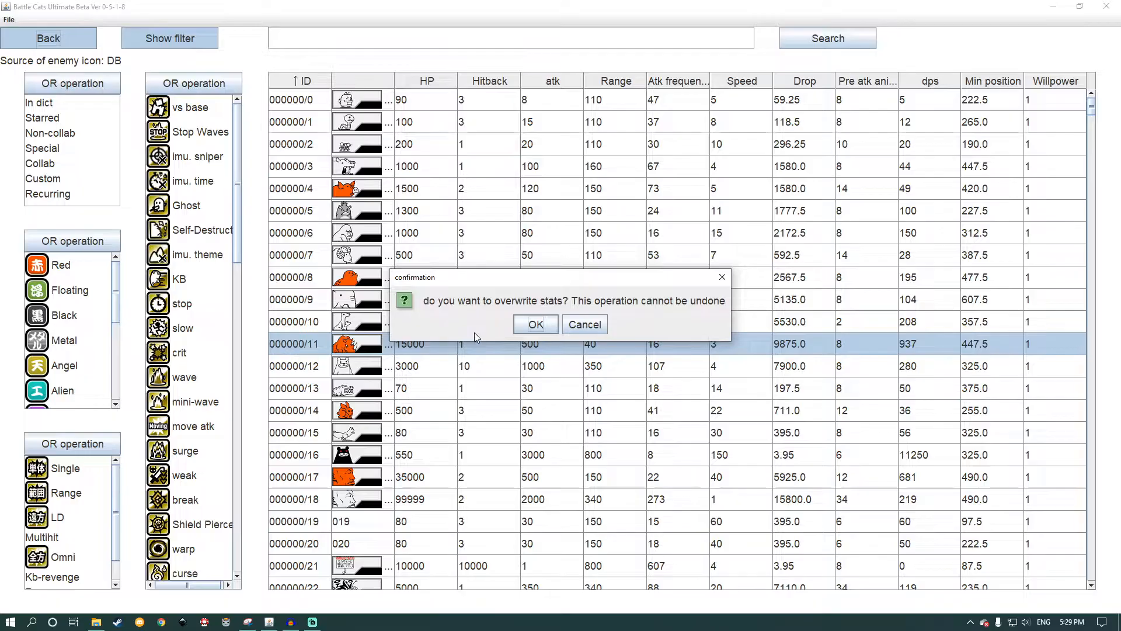
click(535, 326)
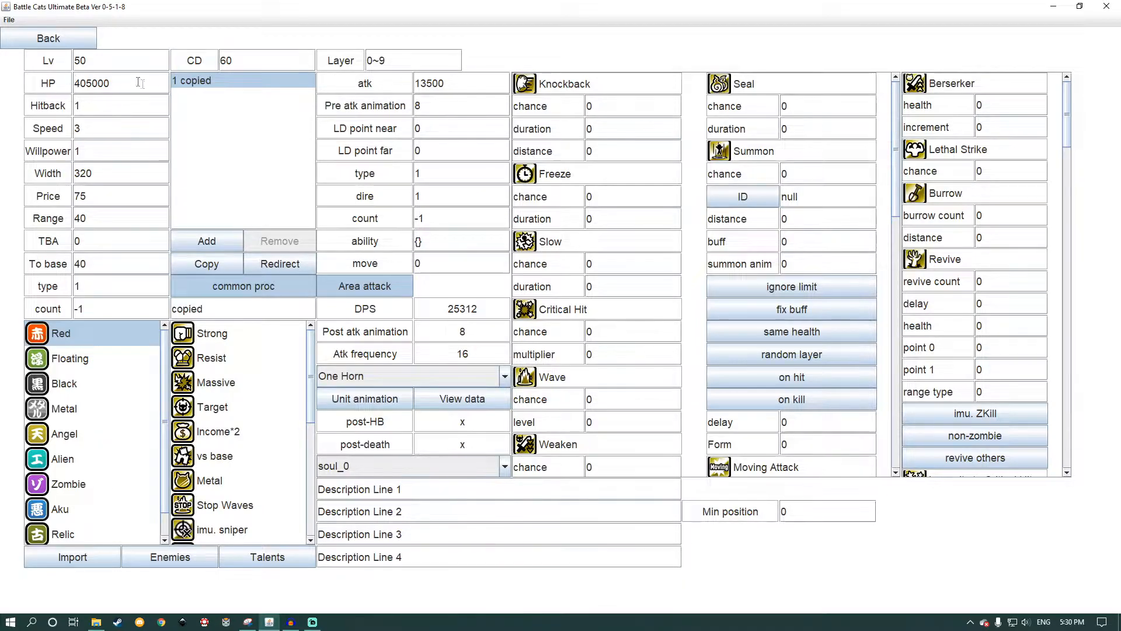
Step: Switch the unit's level to 1 and back to 50 to compare its HP at both levels
drag(109, 61, 70, 64)
text(1)
key(Return)
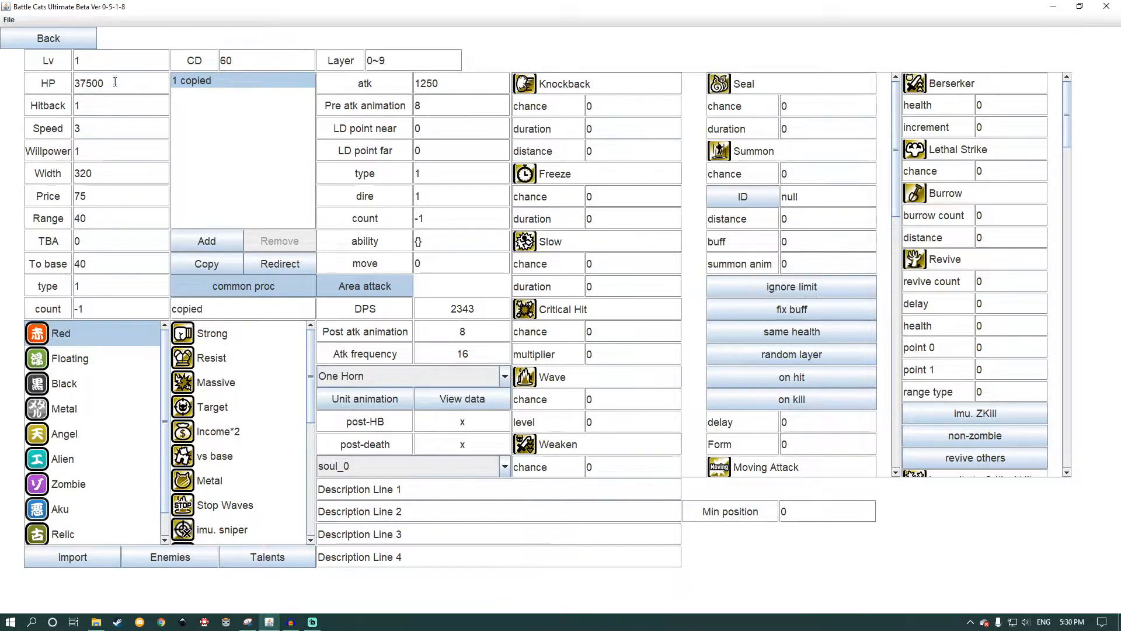
drag(94, 63, 61, 69)
text(50)
key(Return)
key(shift+Left)
key(shift+Left)
key(shift+Left)
key(shift+Left)
key(shift+Left)
key(shift+Left)
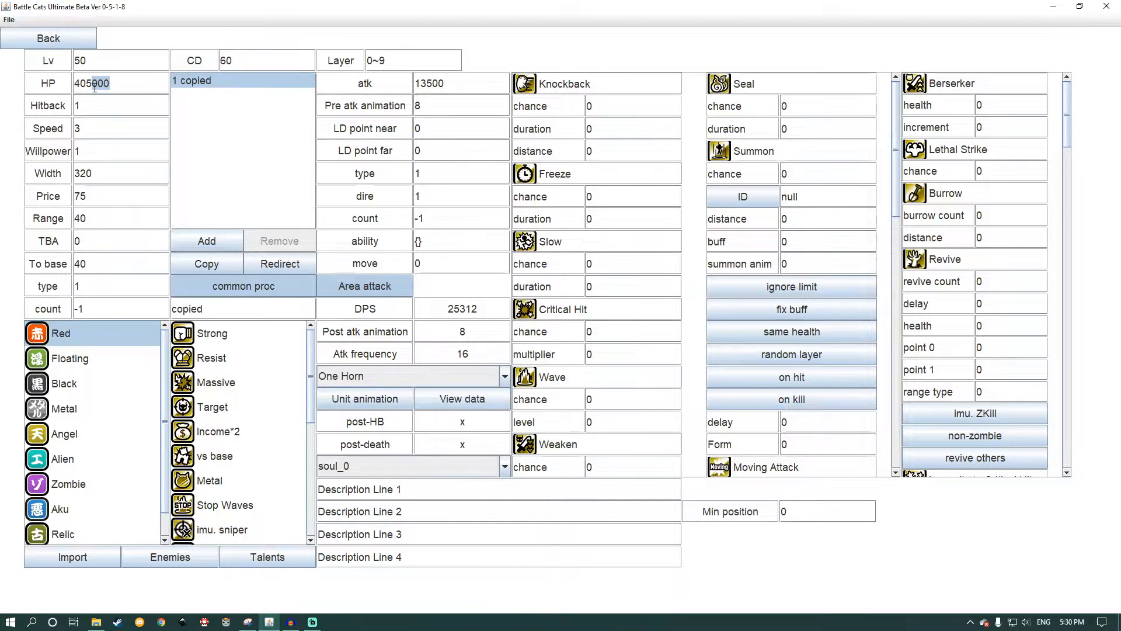
key(shift+Right)
click(124, 86)
Step: Set the level for the One Horn form's stats to 1
drag(87, 59, 63, 57)
text(1)
key(Return)
click(84, 331)
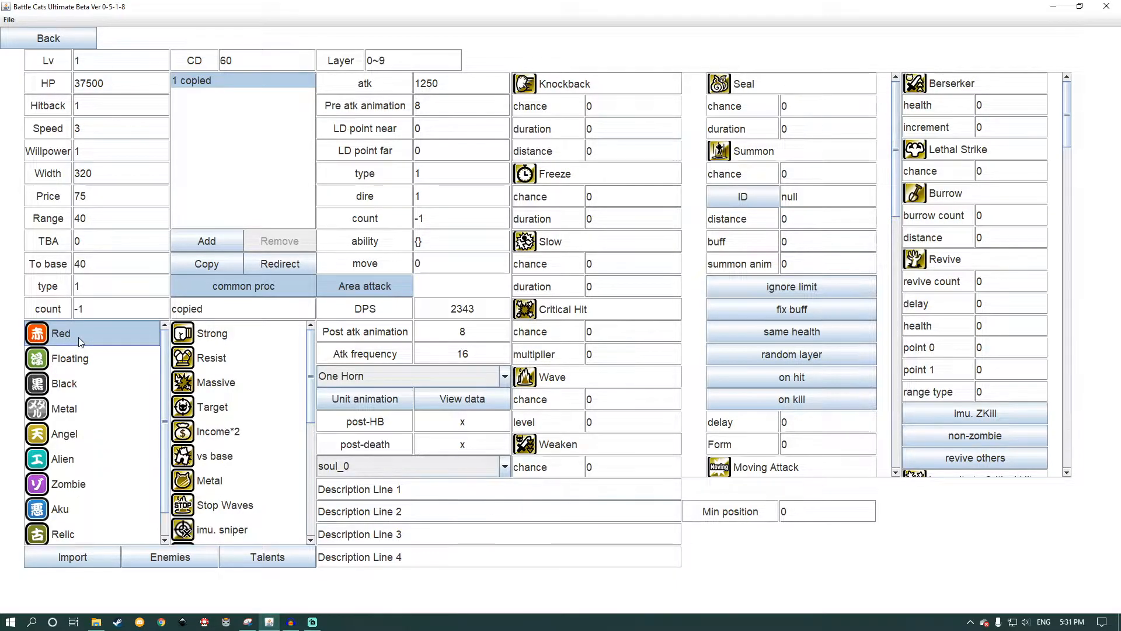
Step: Deselect the unit's Red trait and try a level 1 HP of 1500
ctrl+click(78, 338)
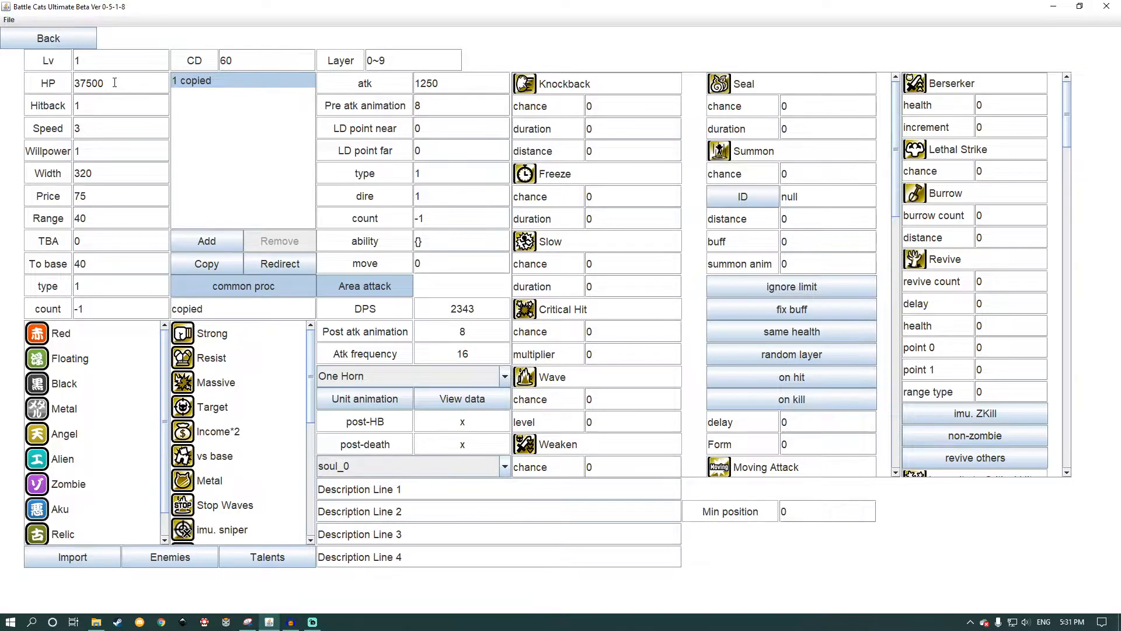
drag(114, 83, 41, 92)
text(1)
text(500)
Step: Switch the unit's level between 50 and 1 to compare its HP at both levels
click(130, 67)
text(50)
key(Return)
double_click(98, 60)
text(1)
key(Return)
double_click(84, 66)
text(50)
key(Return)
double_click(84, 63)
text(1)
key(Return)
Step: Try replacing the HP's leading digit with 3 and check the HP at level 50 before returning to level 1
key(Left)
key(Left)
key(Left)
key(BackSpace)
text(3)
double_click(77, 61)
Step: Set the unit's level 1 HP to 6250 and check it at level 50 before returning to level 1
text(50)
key(Return)
double_click(81, 61)
text(1)
key(Return)
click(107, 77)
key(Left)
key(Left)
key(BackSpace)
text(4)
key(BackSpace)
text(5)
key(BackSpace)
text(6)
key(Delete)
text(2)
drag(100, 63, 50, 62)
text(50)
key(Return)
drag(98, 53, 41, 65)
text(1)
key(Return)
Step: Set the unit's price to 1200
double_click(102, 202)
text(1200)
key(Return)
key(Left)
key(BackSpace)
text(4)
key(Return)
key(BackSpace)
text(0)
key(Left)
key(BackSpace)
Step: Check the unit's attack at level 50 and review its data sheet before returning to the stat editor
drag(453, 88, 409, 89)
click(441, 89)
double_click(76, 60)
text(50)
key(Tab)
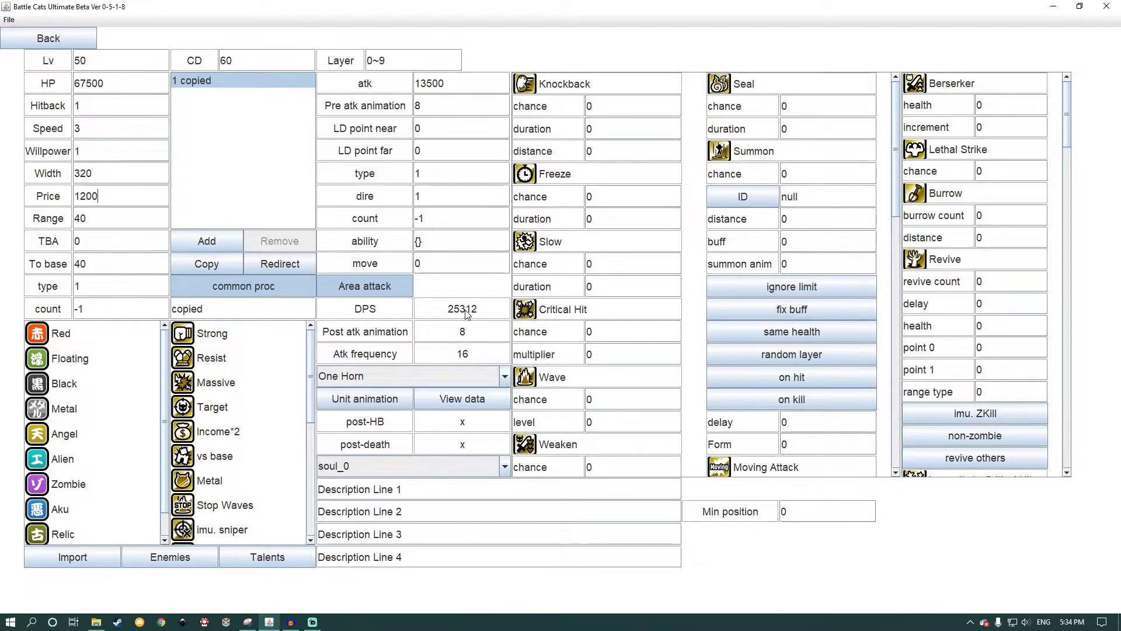
click(462, 399)
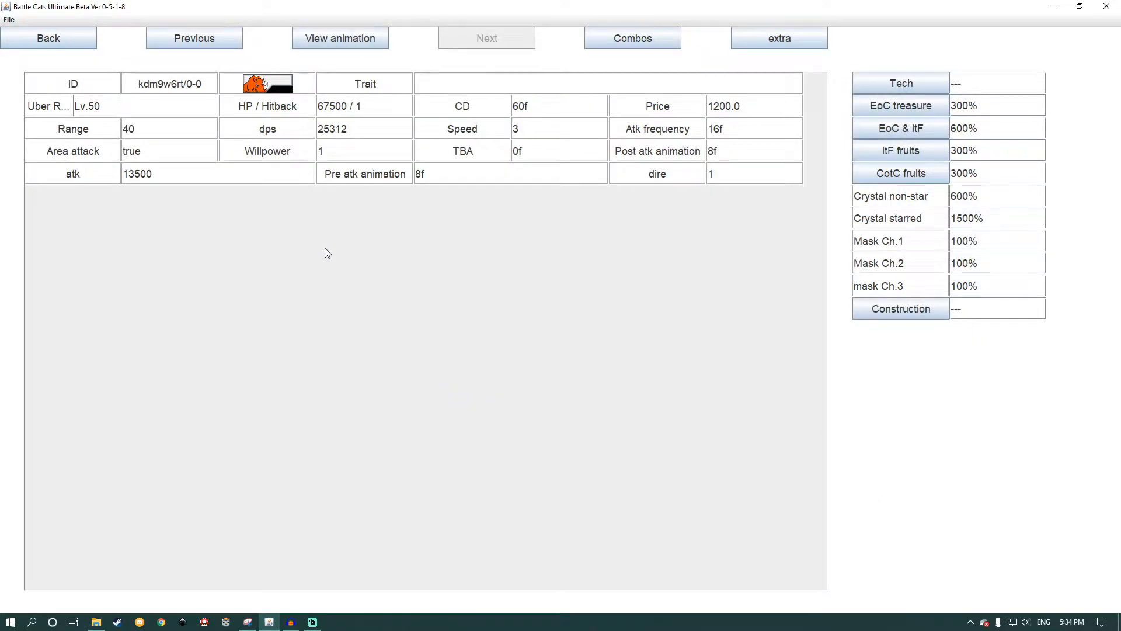
click(81, 41)
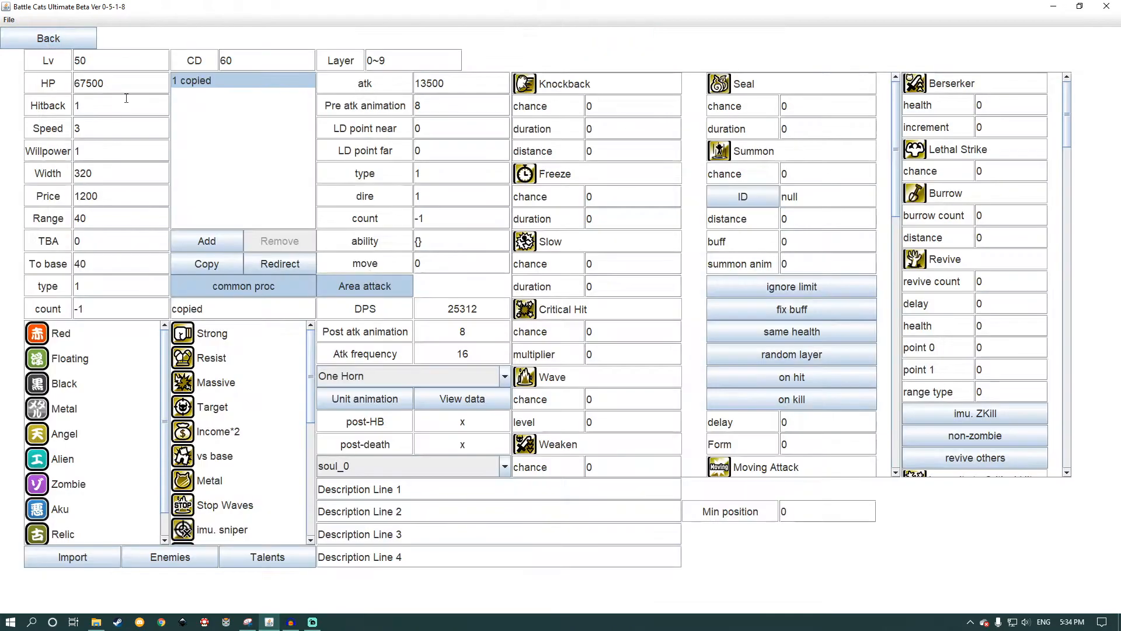
Step: Set the unit's level 1 attack to 350
click(462, 85)
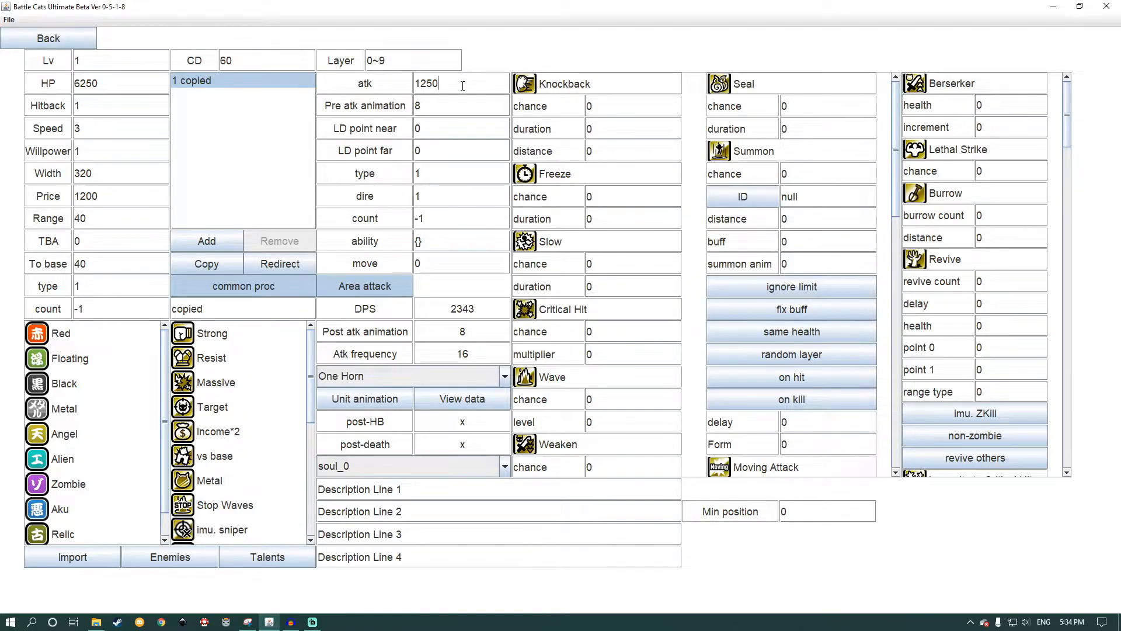
key(BackSpace)
Step: Alternate the unit's level between 50 and 1 to compare its attack, ending at level 1
key(BackSpace)
text(3)
key(Tab)
double_click(70, 60)
text(4)
key(BackSpace)
text(50)
key(Return)
drag(93, 63, 57, 63)
text(1)
key(Return)
click(131, 58)
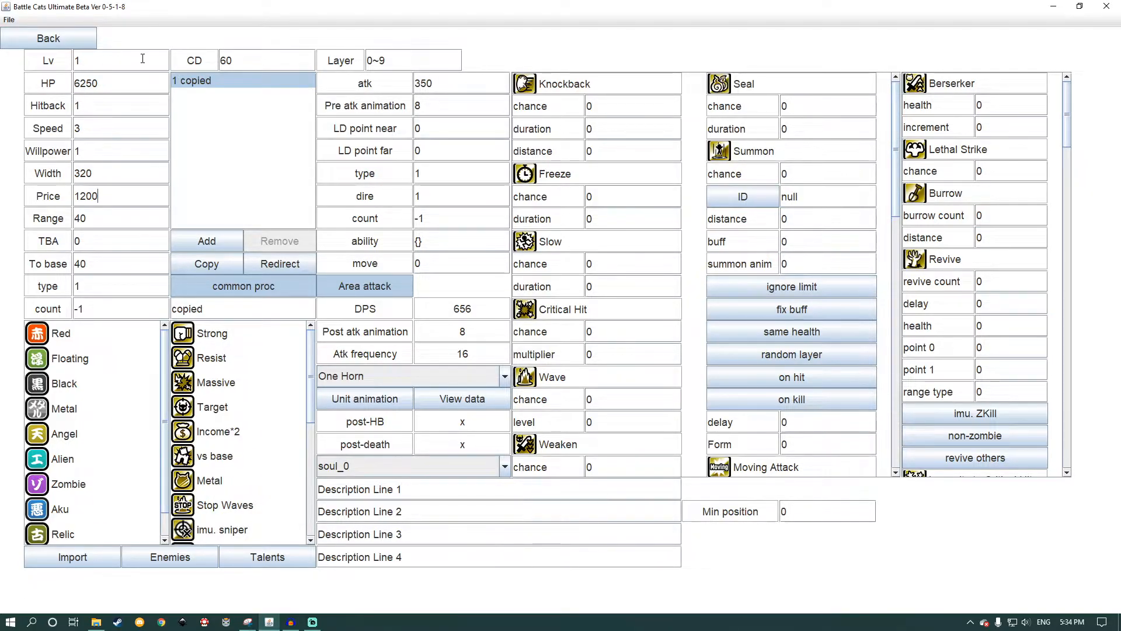
text(50)
key(Return)
double_click(71, 58)
text(1)
key(Return)
scroll(291, 356, down, 5)
scroll(282, 375, up, 5)
scroll(757, 257, down, 10)
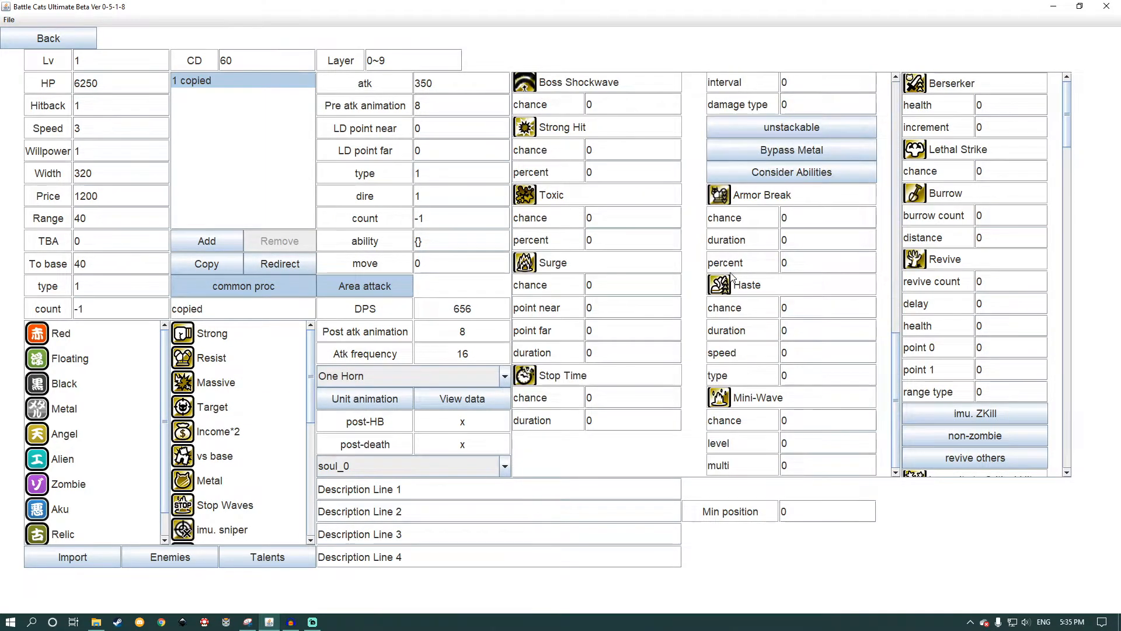
scroll(733, 277, up, 10)
scroll(947, 228, down, 10)
scroll(947, 227, up, 10)
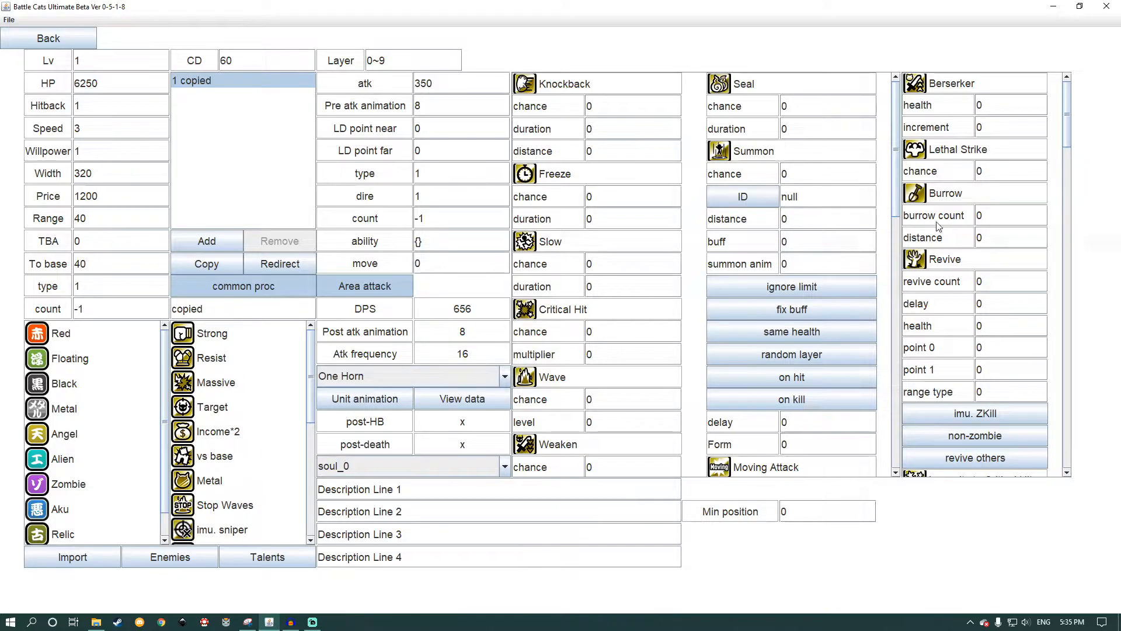
Step: Clear the "copied" name from the unit's attack
mouse_move(221, 301)
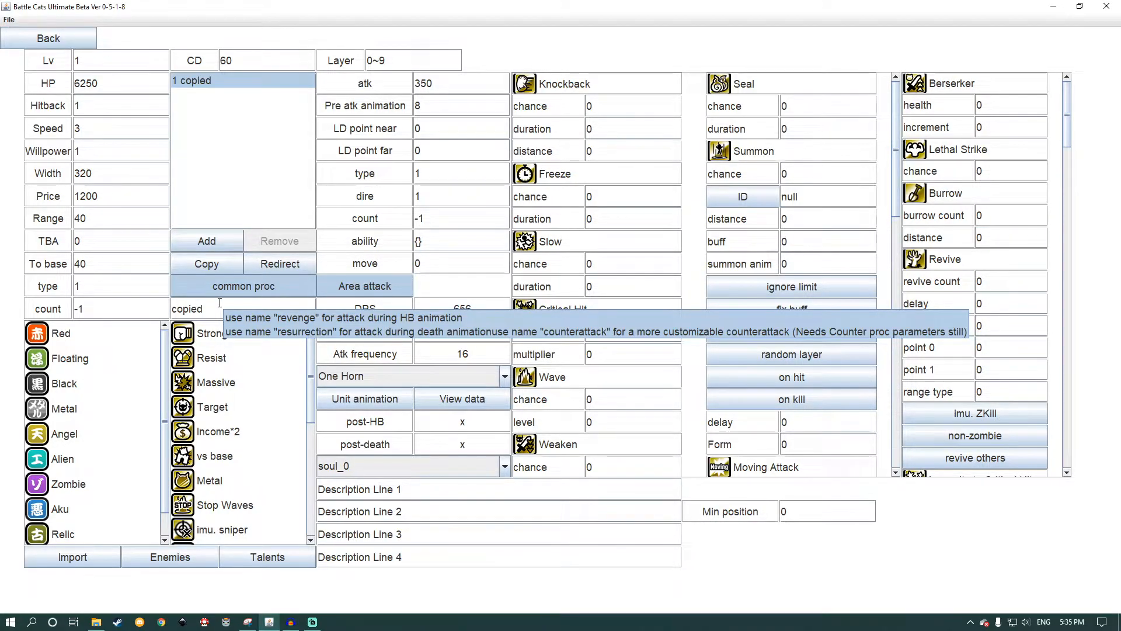
double_click(220, 302)
key(BackSpace)
key(Return)
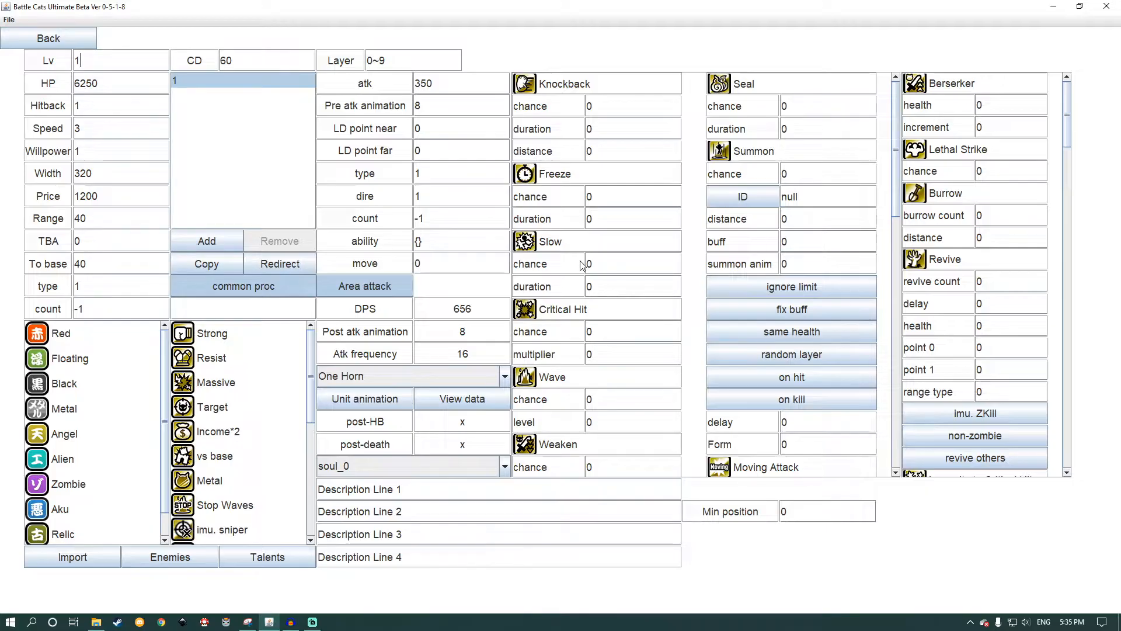
Step: Give the unit the Red target trait and the Strong ability
mouse_move(568, 285)
click(115, 338)
click(193, 334)
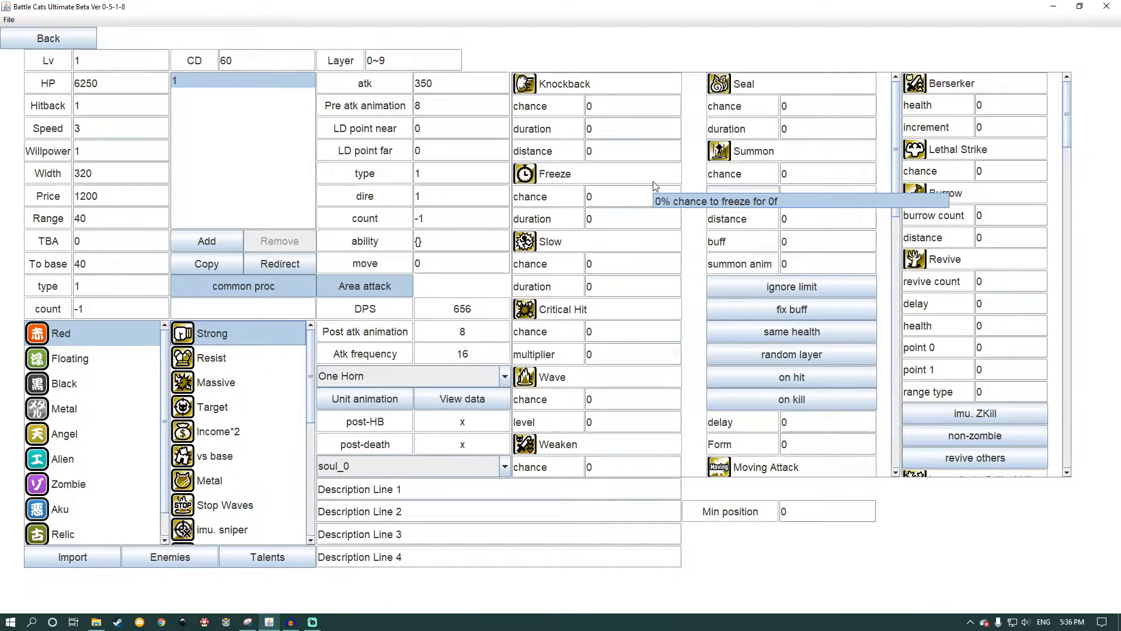
Step: Give the unit the Berserker ability with health 25 and increment 200
scroll(622, 330, down, 5)
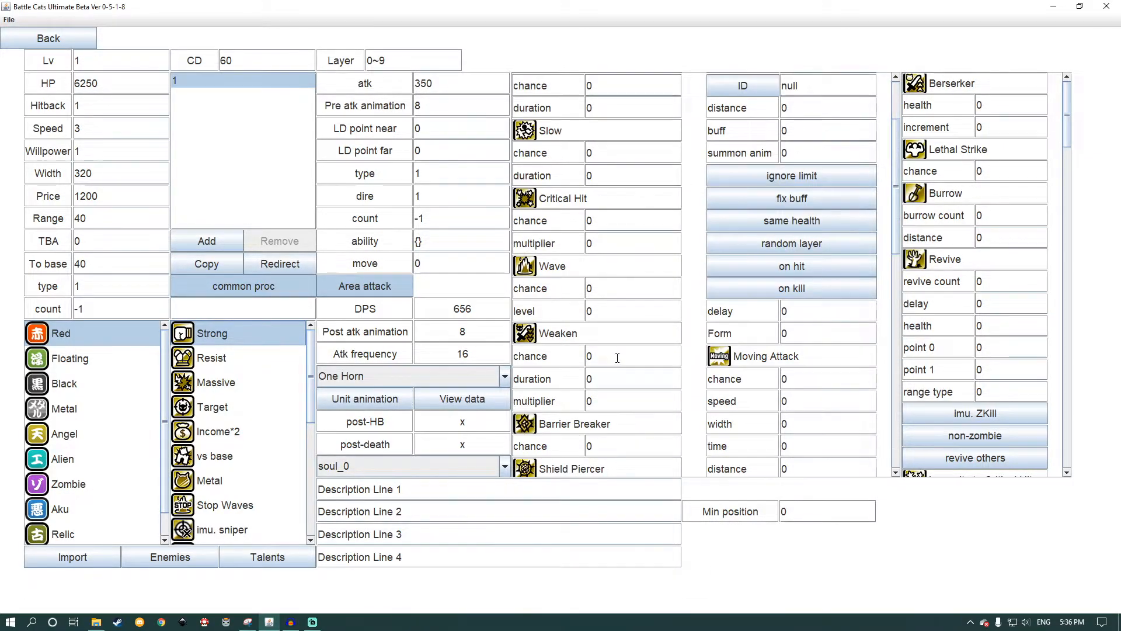
scroll(621, 341, up, 5)
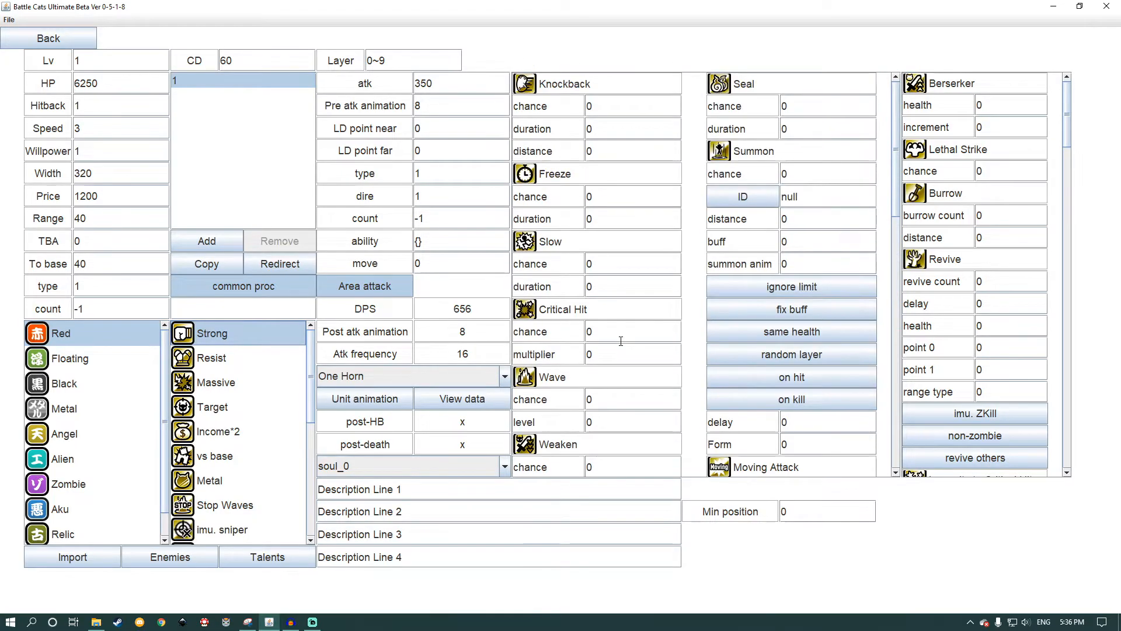
click(1006, 103)
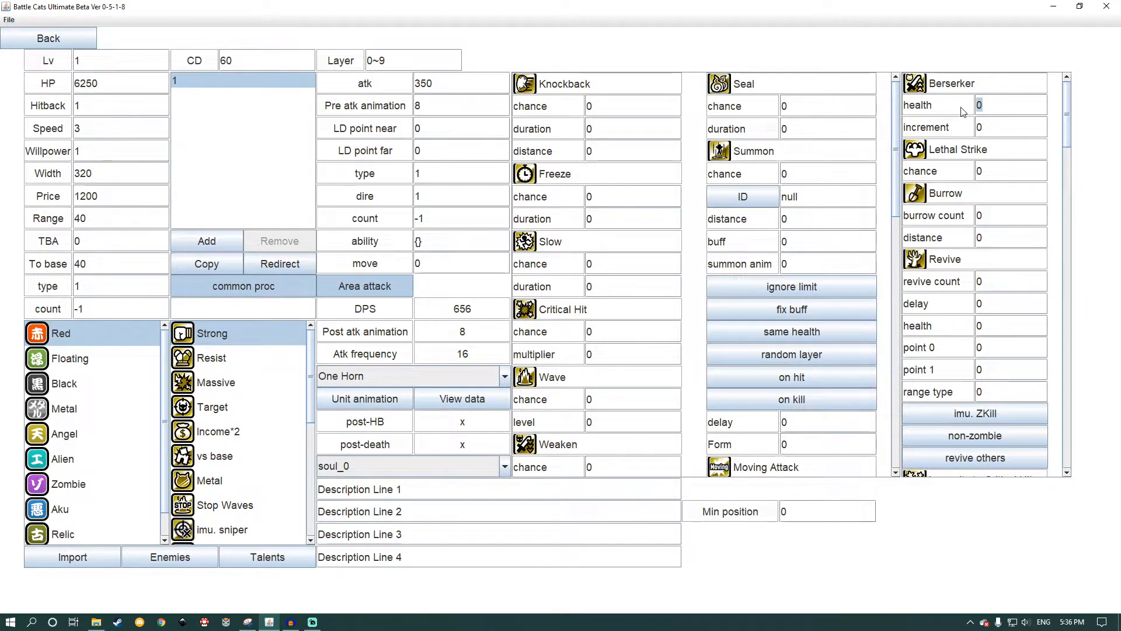
text(25)
double_click(979, 107)
text(6000)
key(Tab)
double_click(975, 107)
text(25)
drag(997, 131, 967, 133)
text(200)
Step: Set the unit's first description line to "A cool dude." and review its data sheet
click(471, 498)
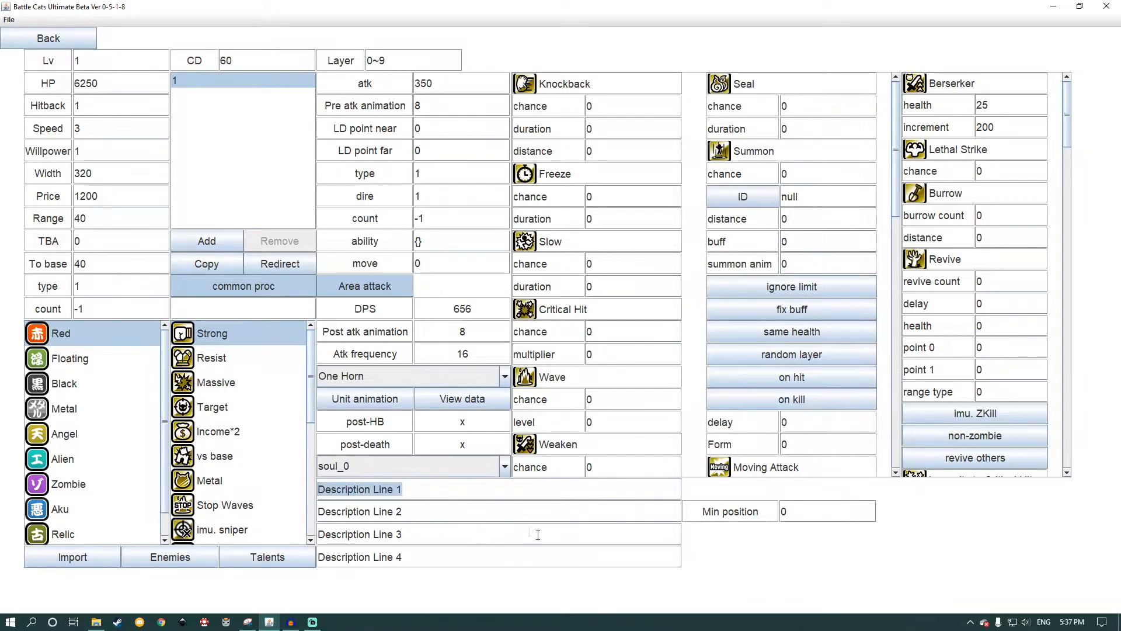
text(A cool dude.)
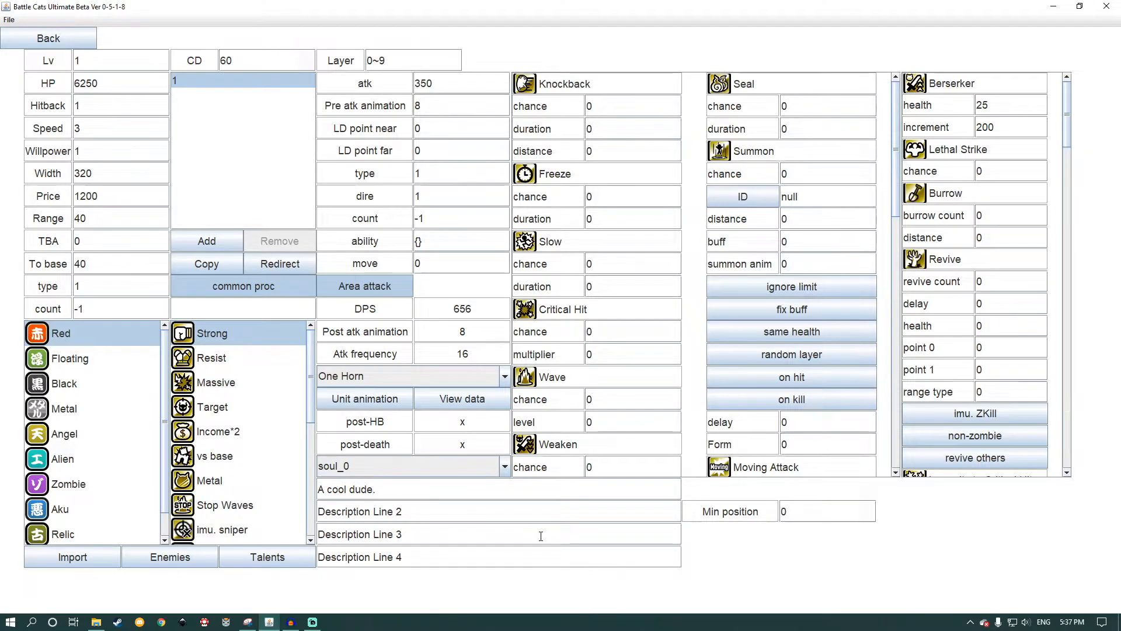
click(470, 402)
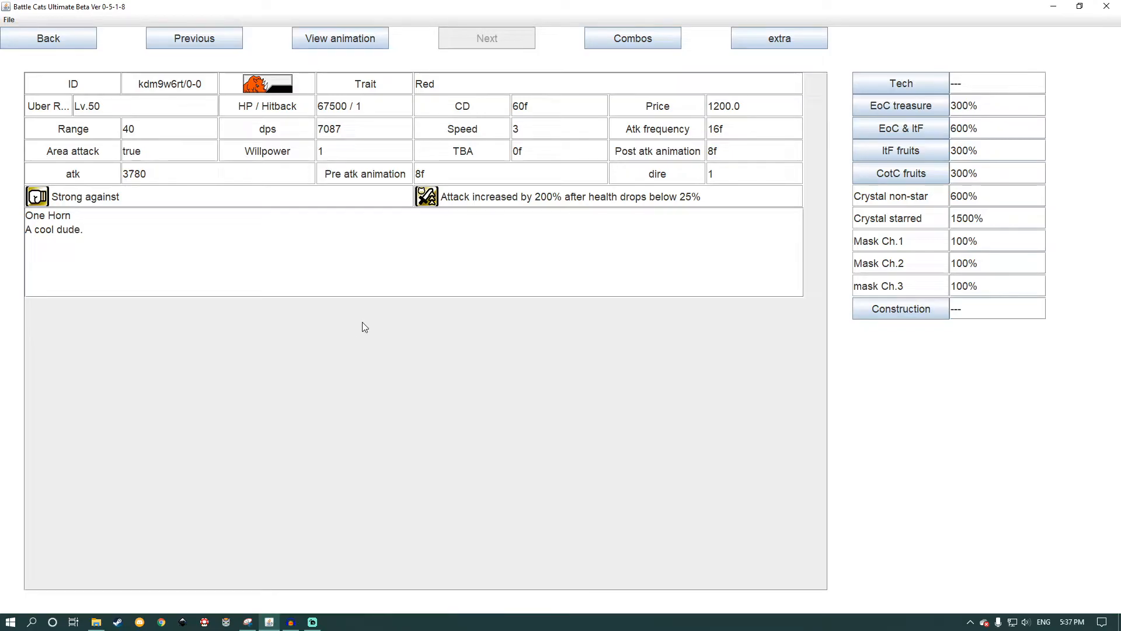
click(48, 44)
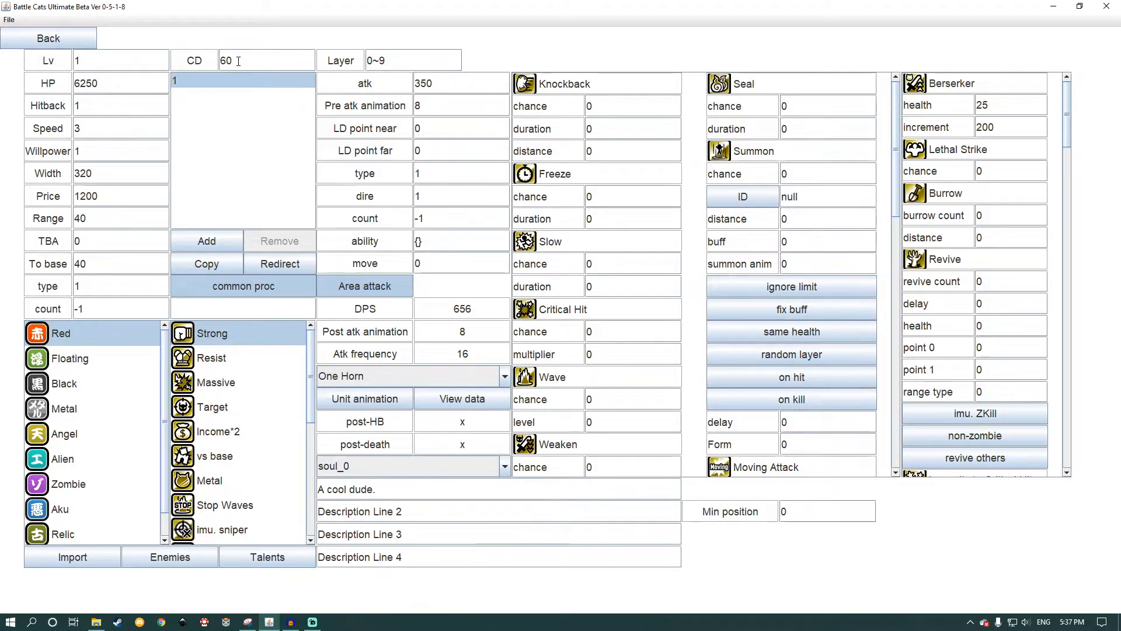
Step: Set the unit's CD to 450
drag(238, 61, 215, 67)
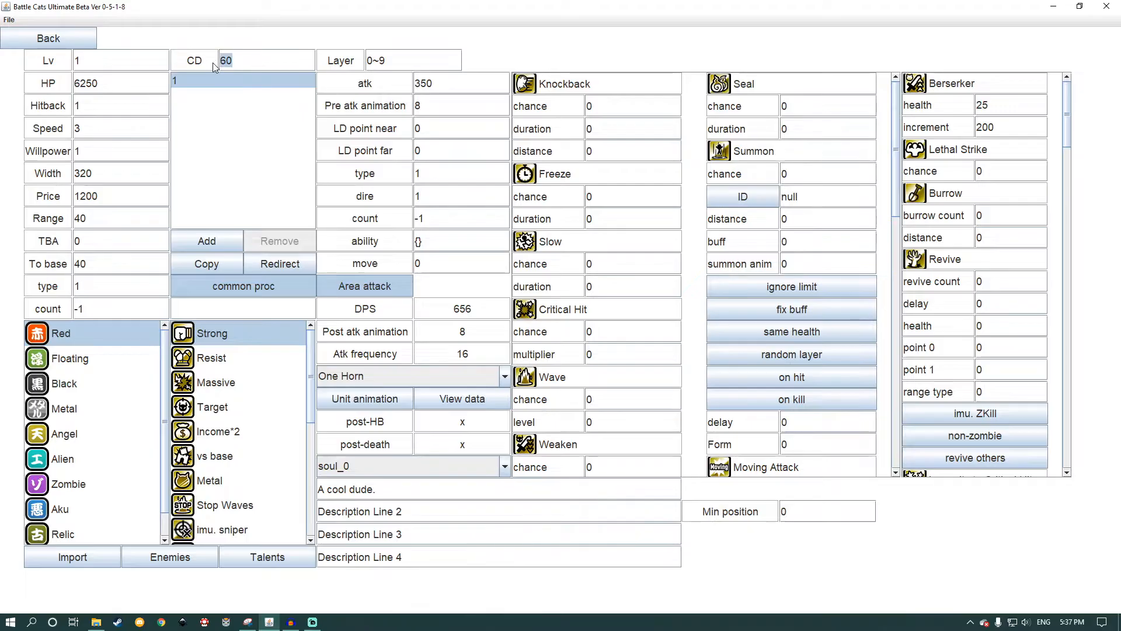
text(450)
key(Tab)
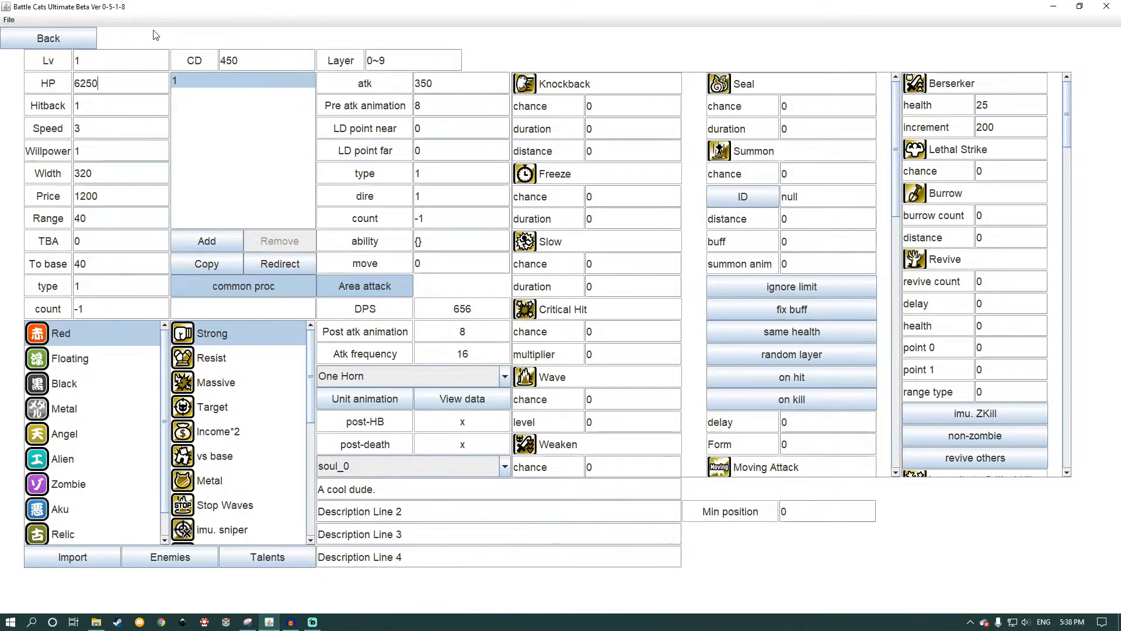
Step: Leave the unit editor and open the battle setup for Red Passions (Expert) in Growing Red under Drink Stages
click(86, 45)
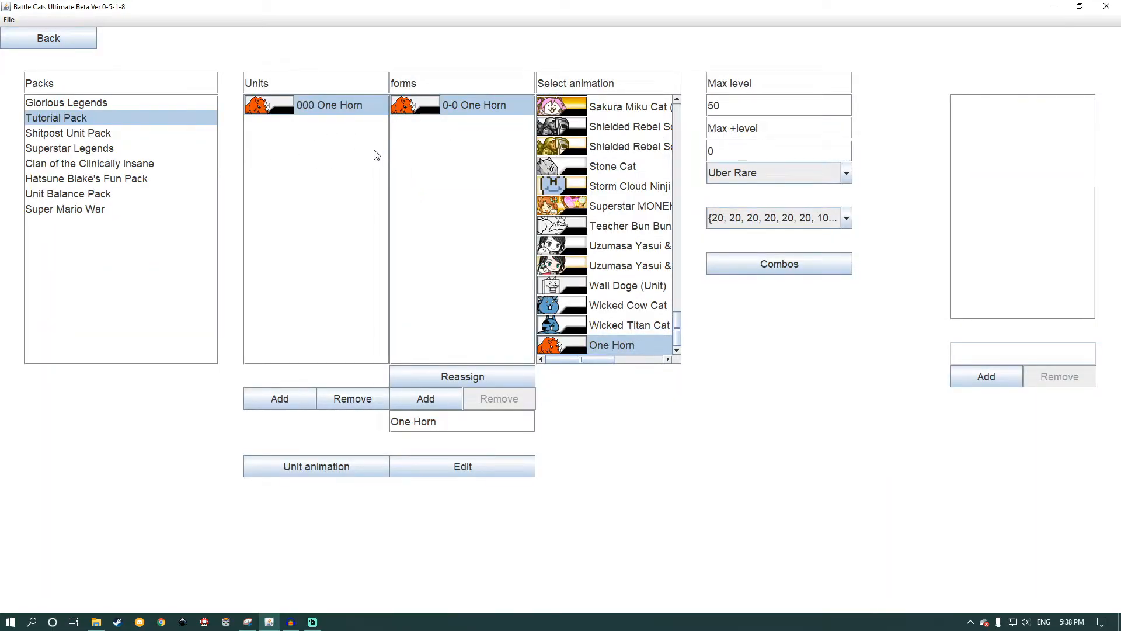
click(63, 45)
click(46, 44)
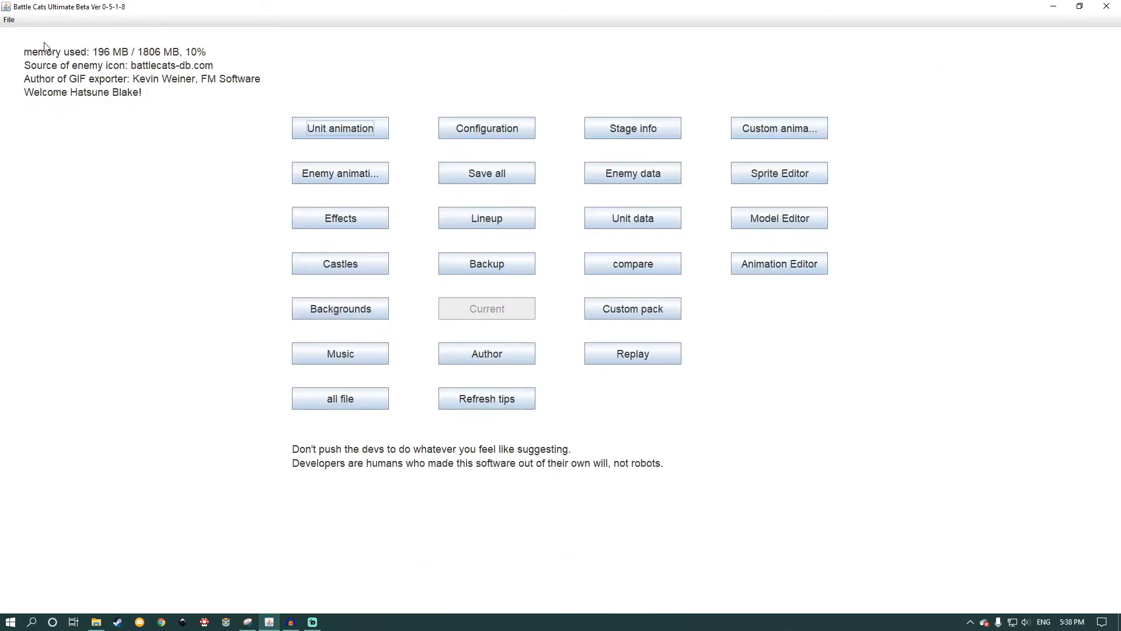
click(629, 134)
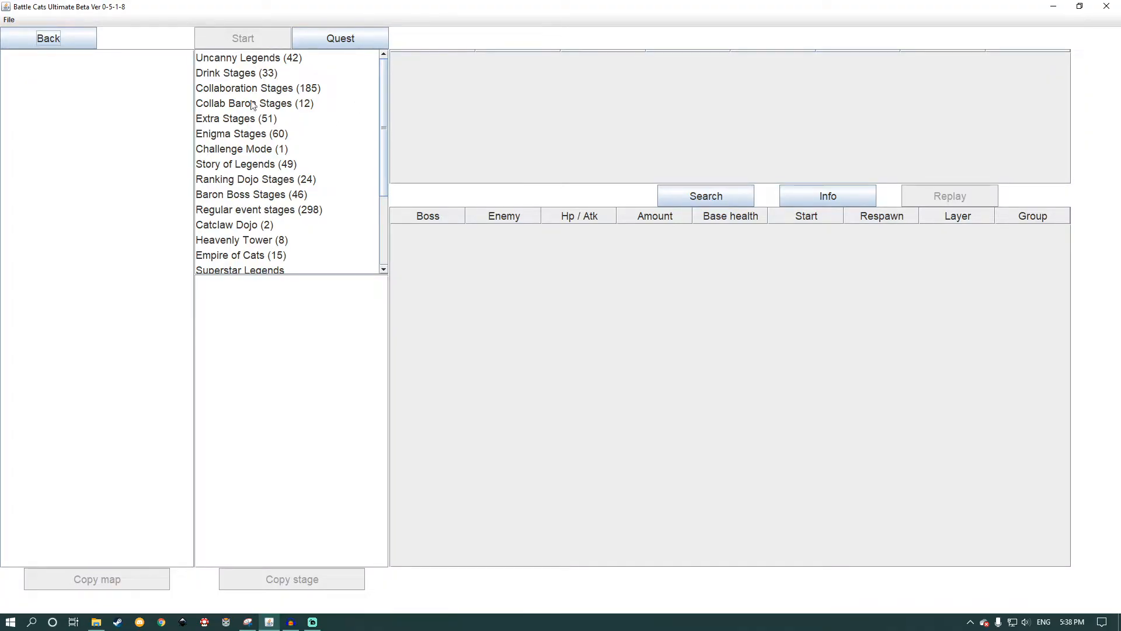
click(242, 73)
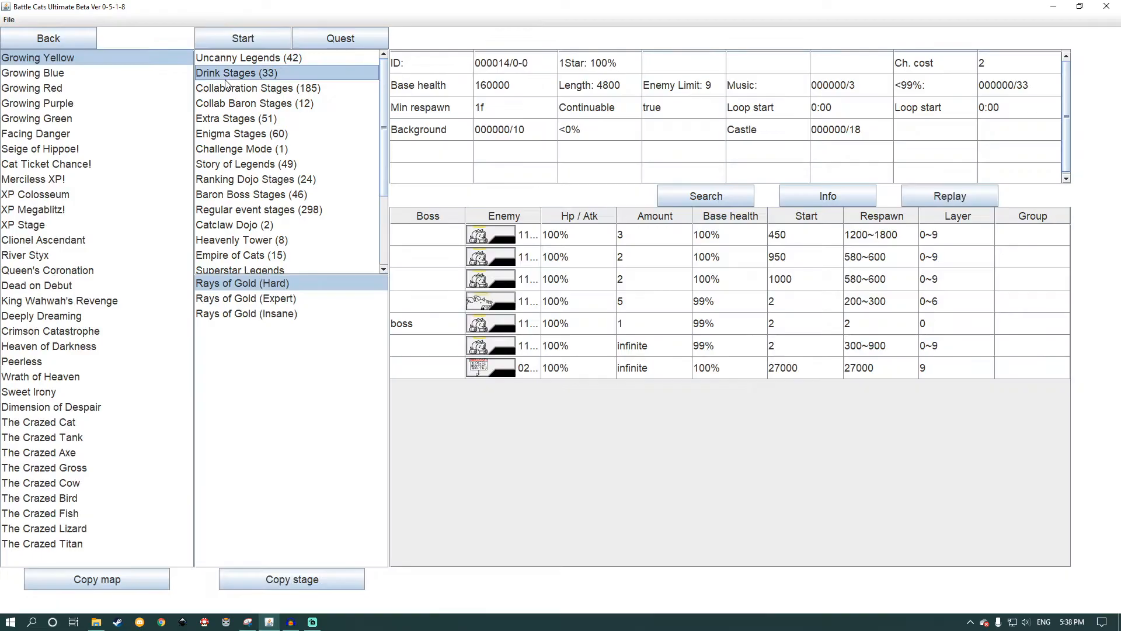
click(55, 90)
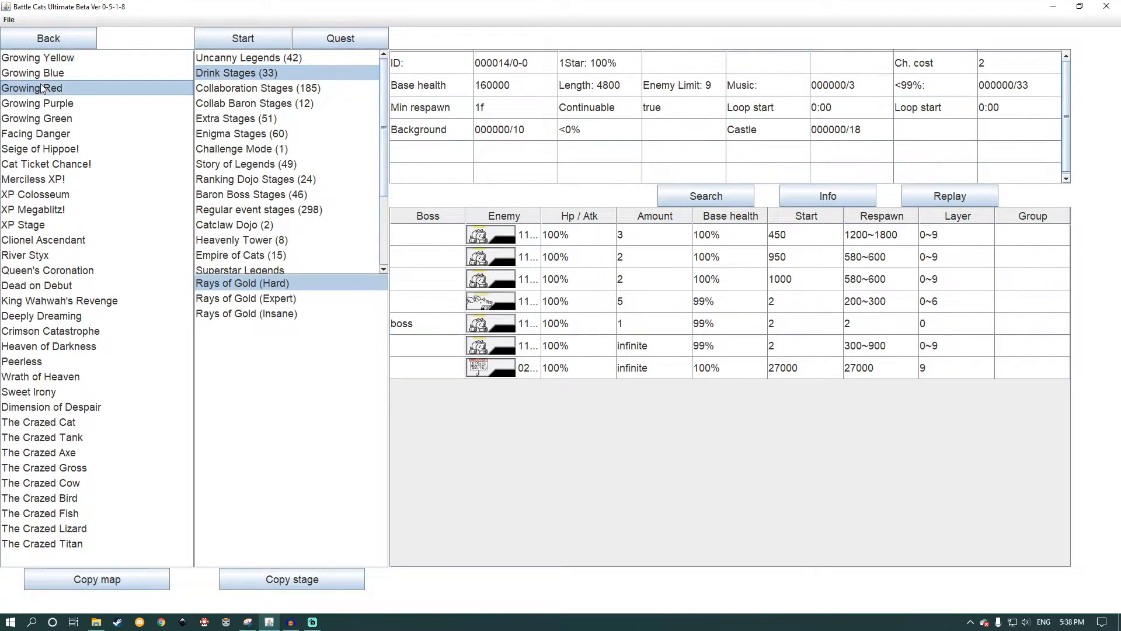
click(291, 299)
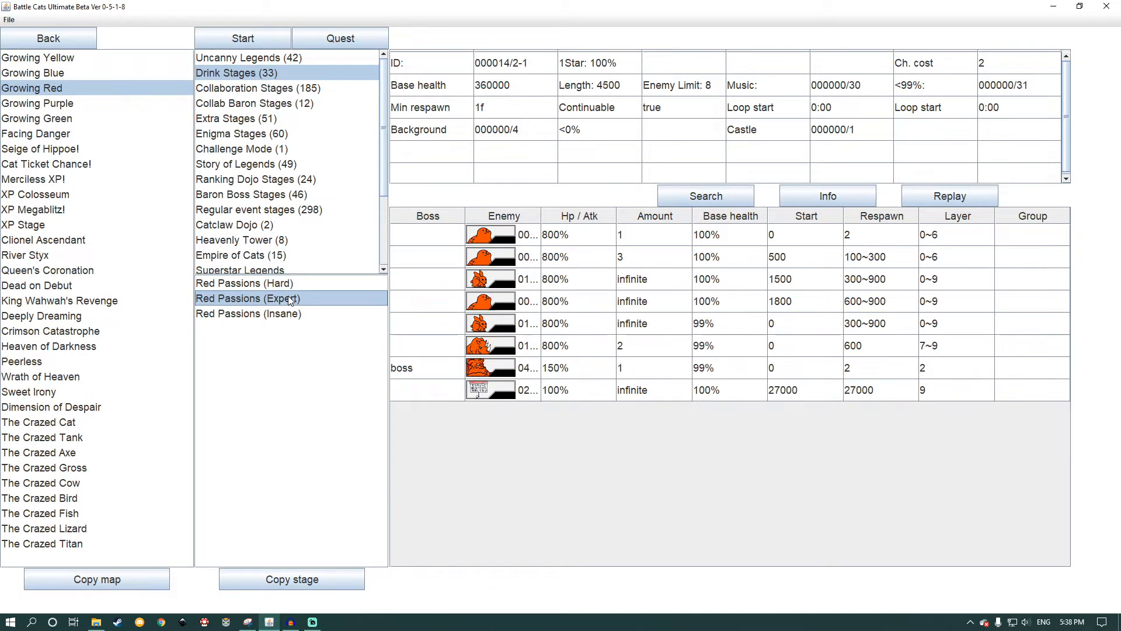
click(236, 41)
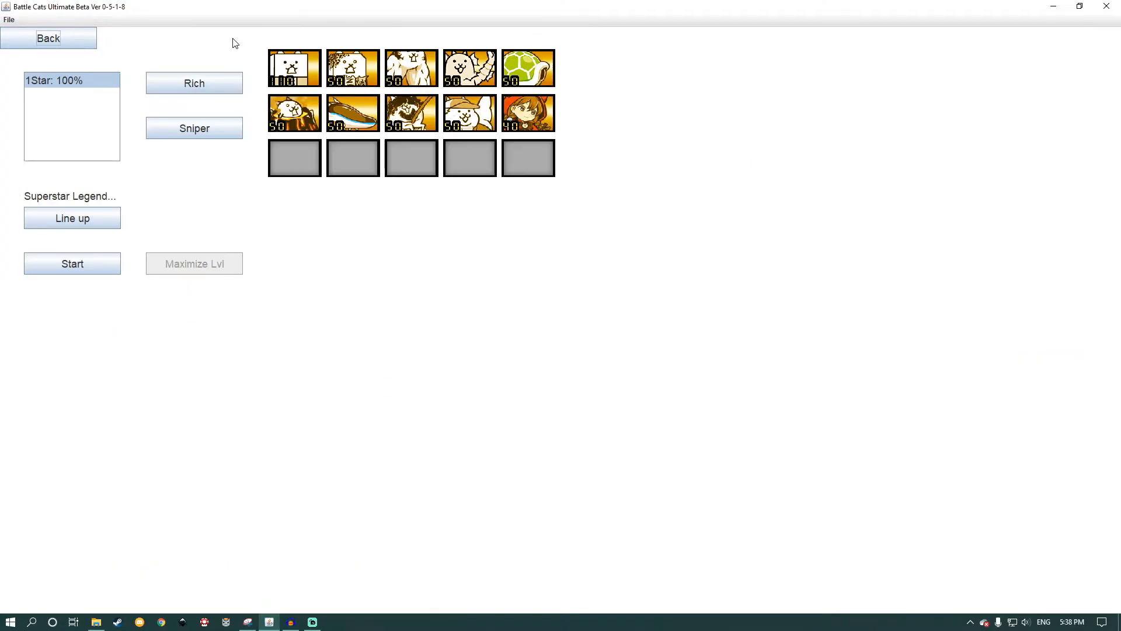
Step: Add a new lineup named "One Horn" to the Testing lineup set
click(78, 216)
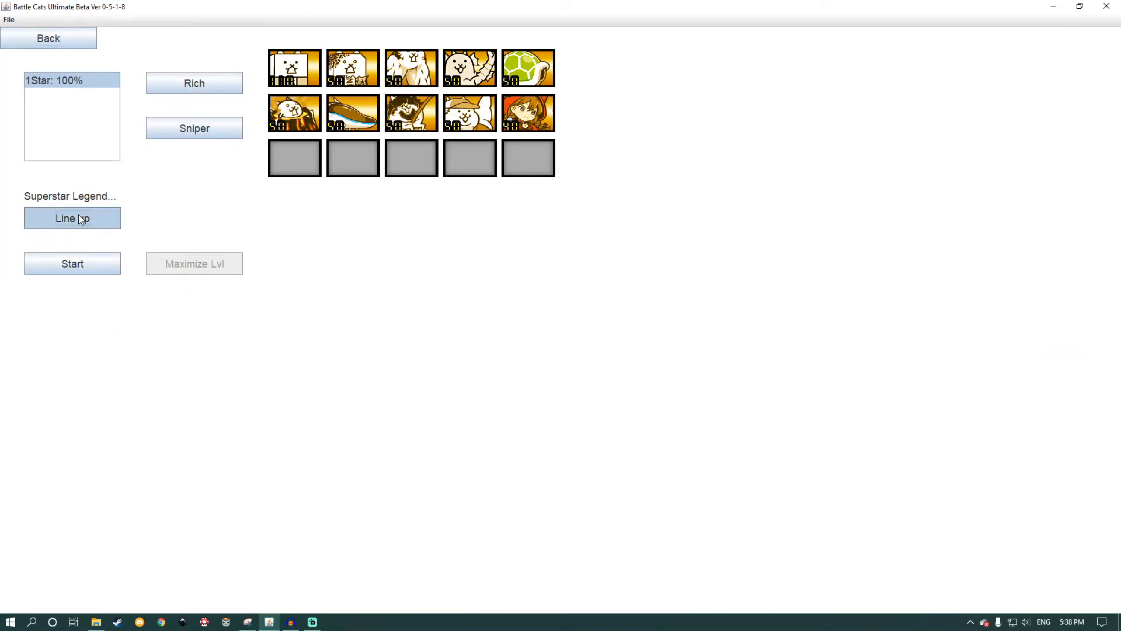
click(71, 79)
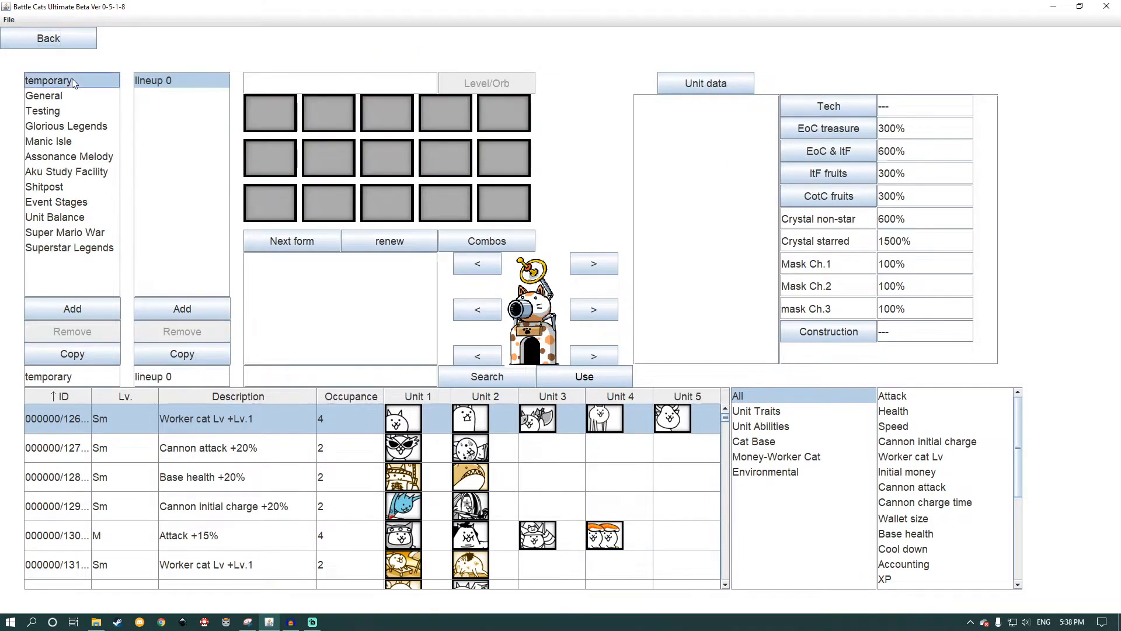
click(70, 95)
click(140, 114)
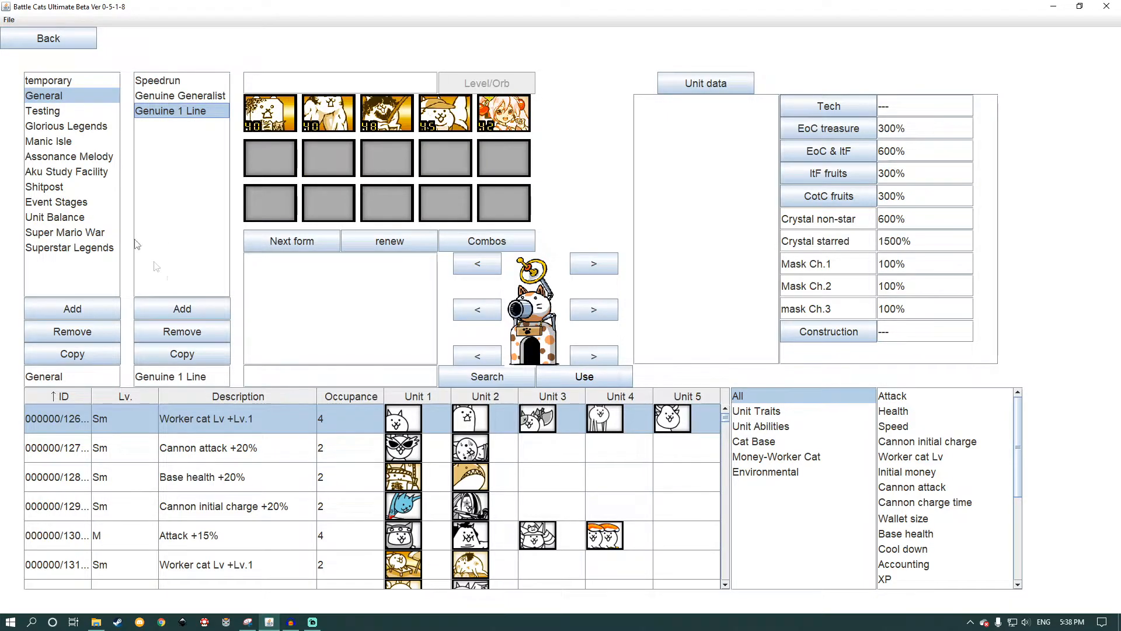
click(47, 113)
click(182, 308)
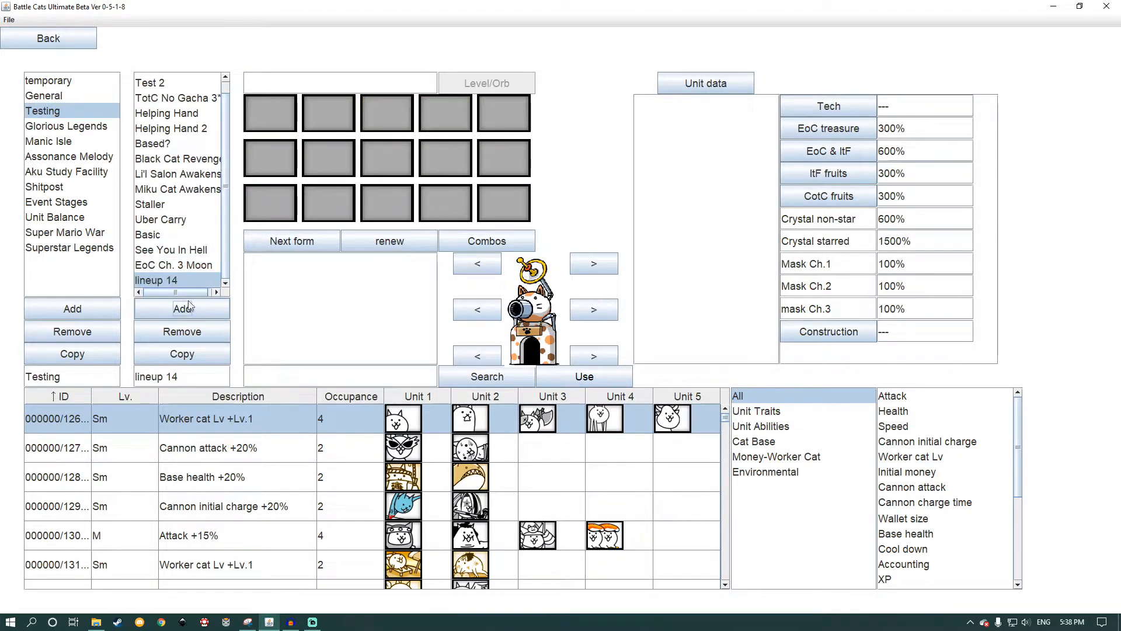
drag(180, 376, 135, 375)
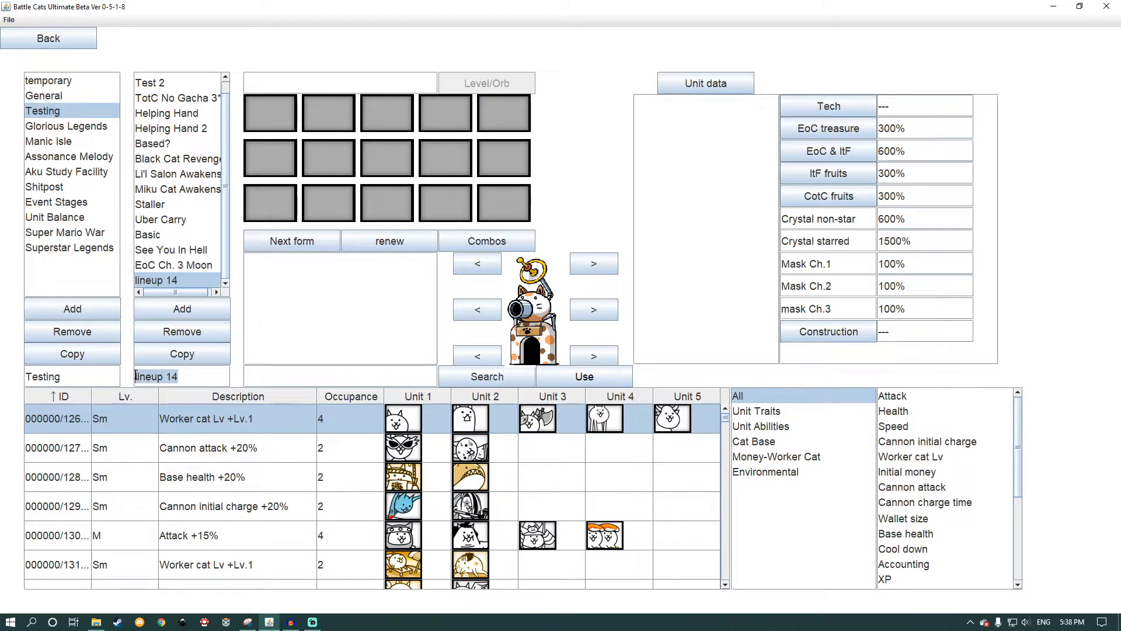
text(One Horn)
key(Tab)
Step: Search the unit list for "One Horn" to use in the lineup
click(705, 84)
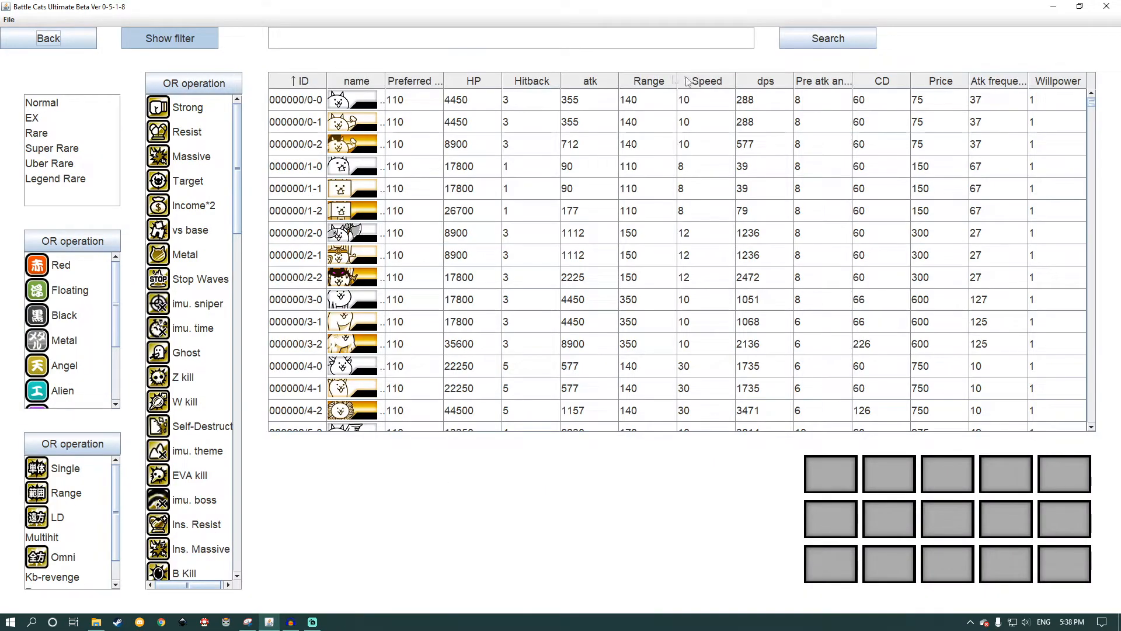
click(559, 45)
text(One Horn)
key(Return)
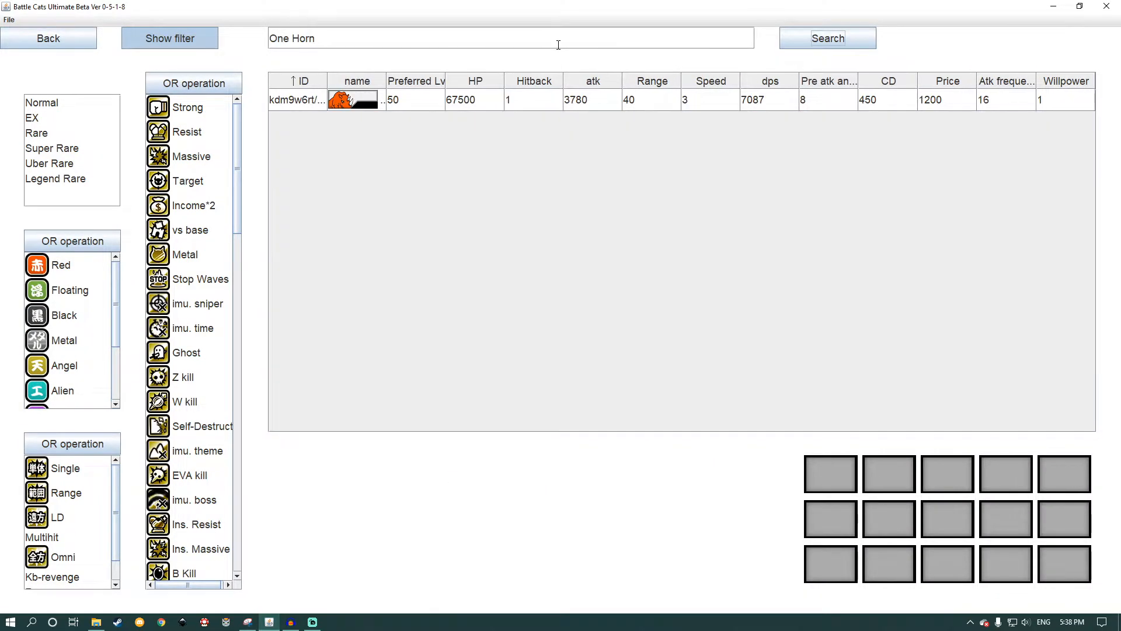
Step: Place the One Horn unit in the first slot of the lineup and start the battle with it
drag(314, 101, 828, 487)
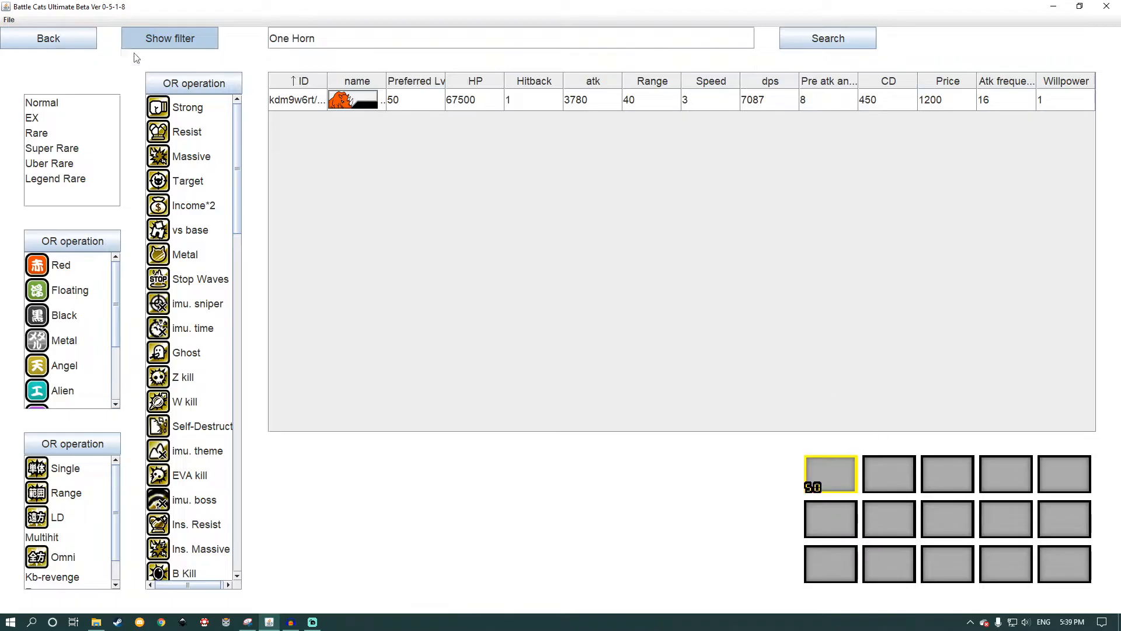
click(76, 40)
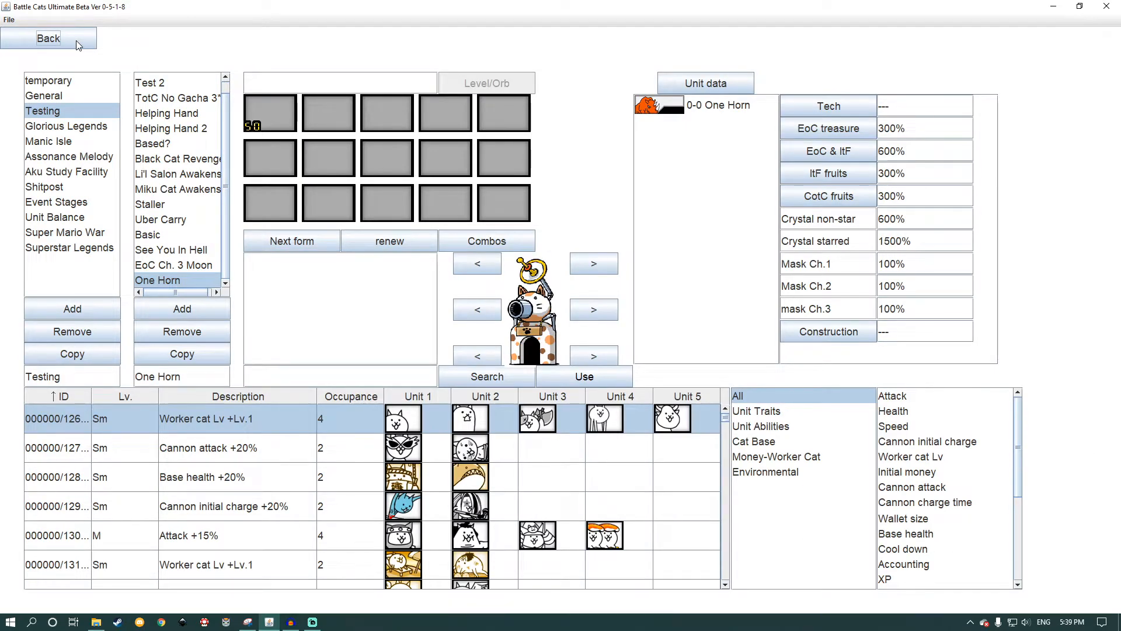
click(76, 41)
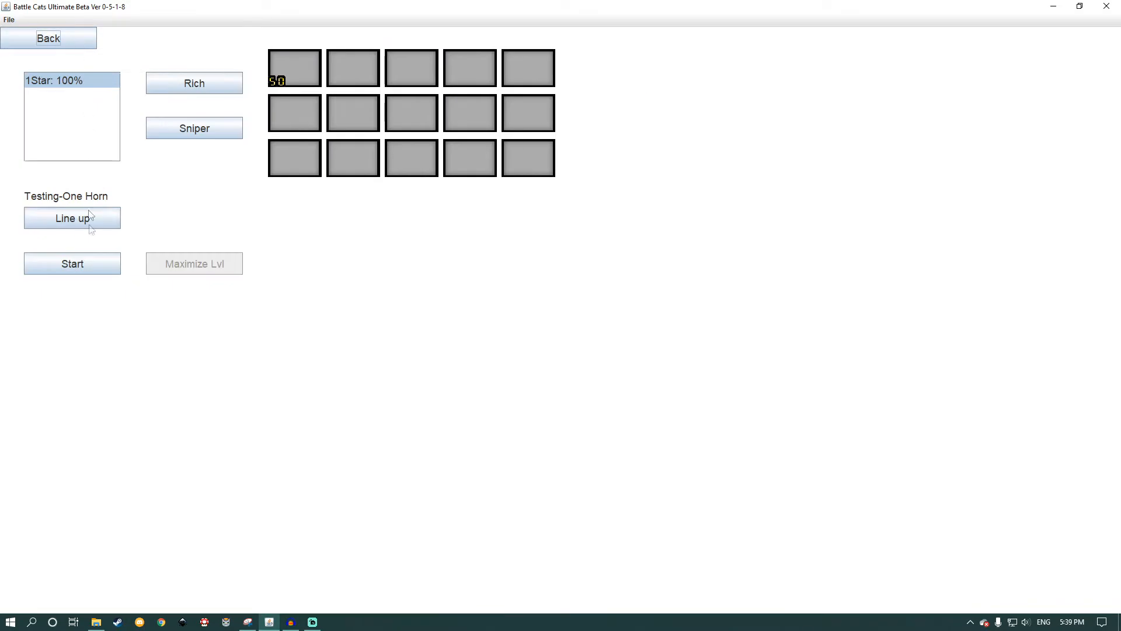
click(90, 261)
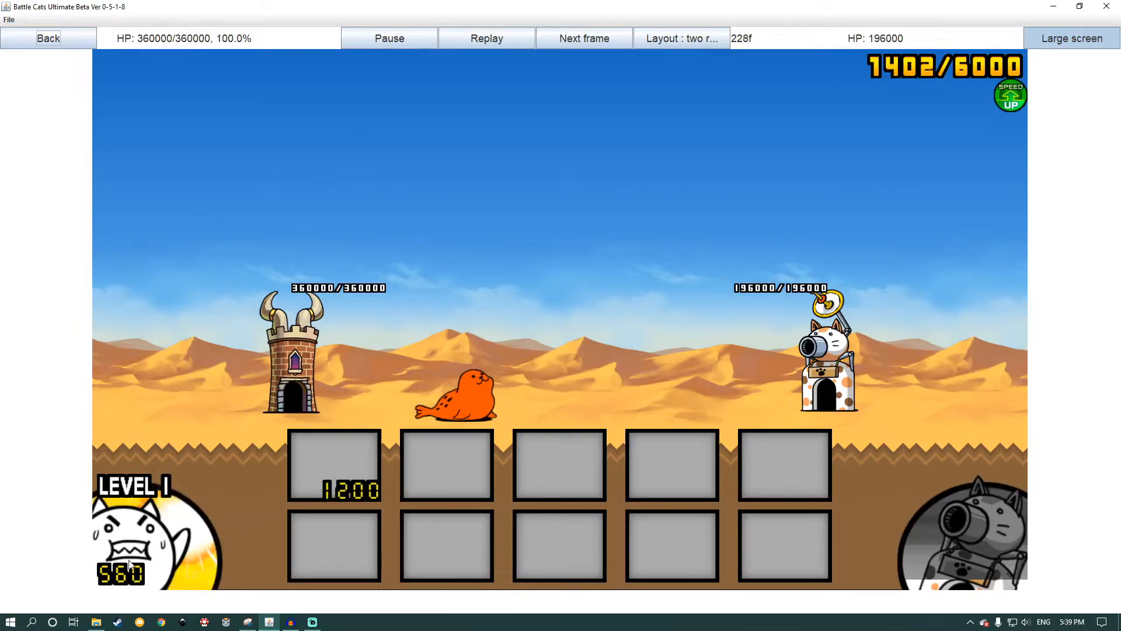
Step: Test One Horn in battle by upgrading the worker cat and deploying the unit repeatedly, and leave the battle
click(109, 565)
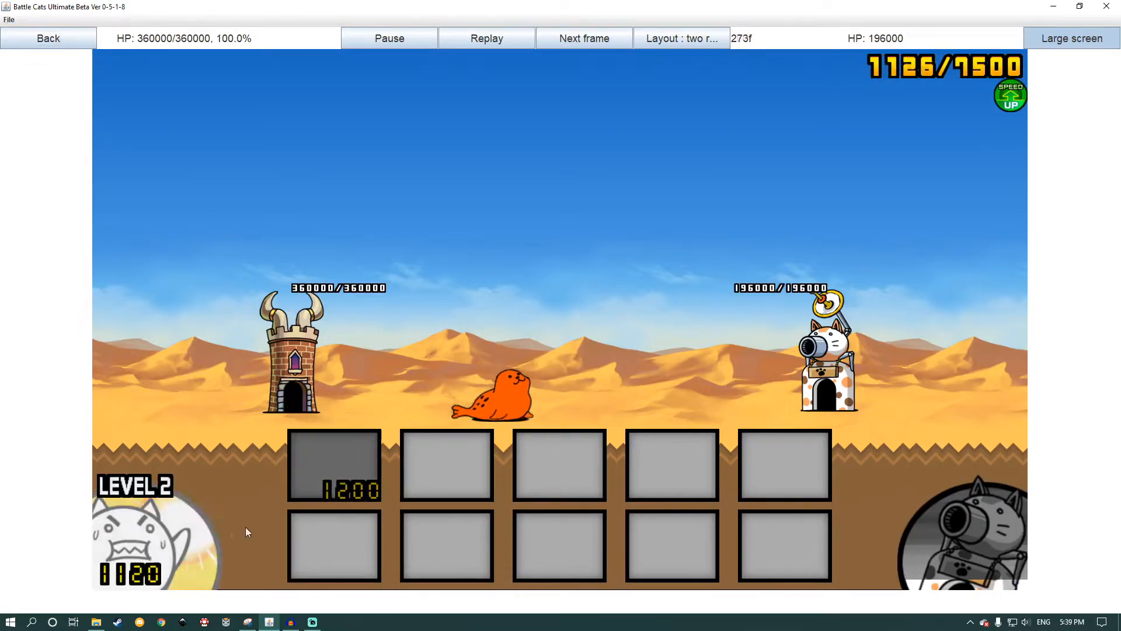
click(356, 472)
key(comma)
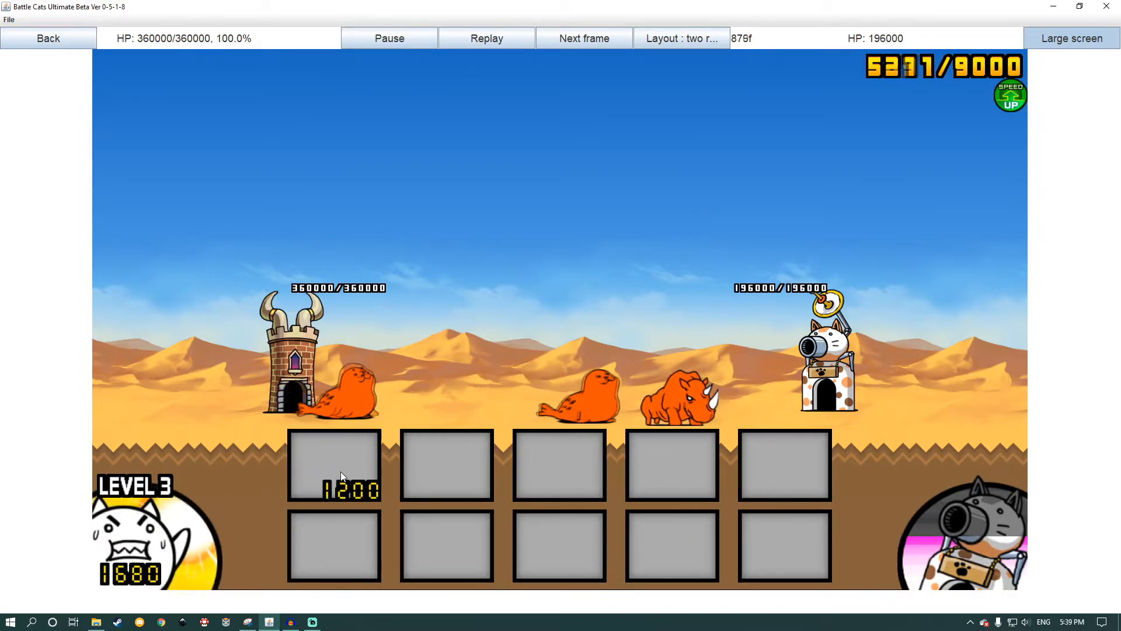
click(341, 471)
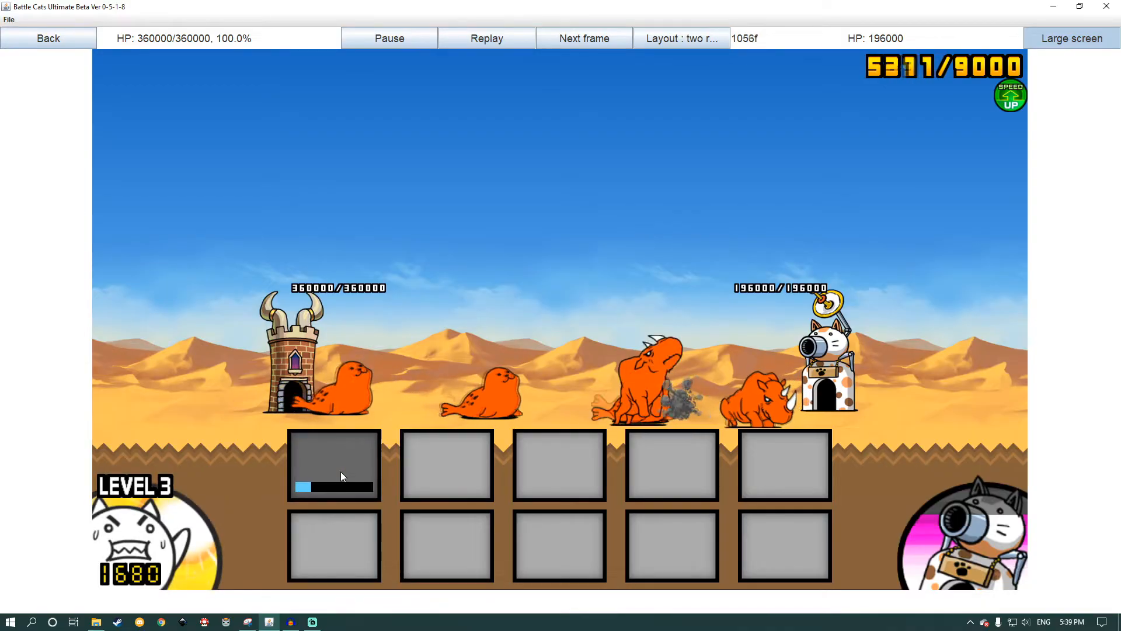
click(182, 533)
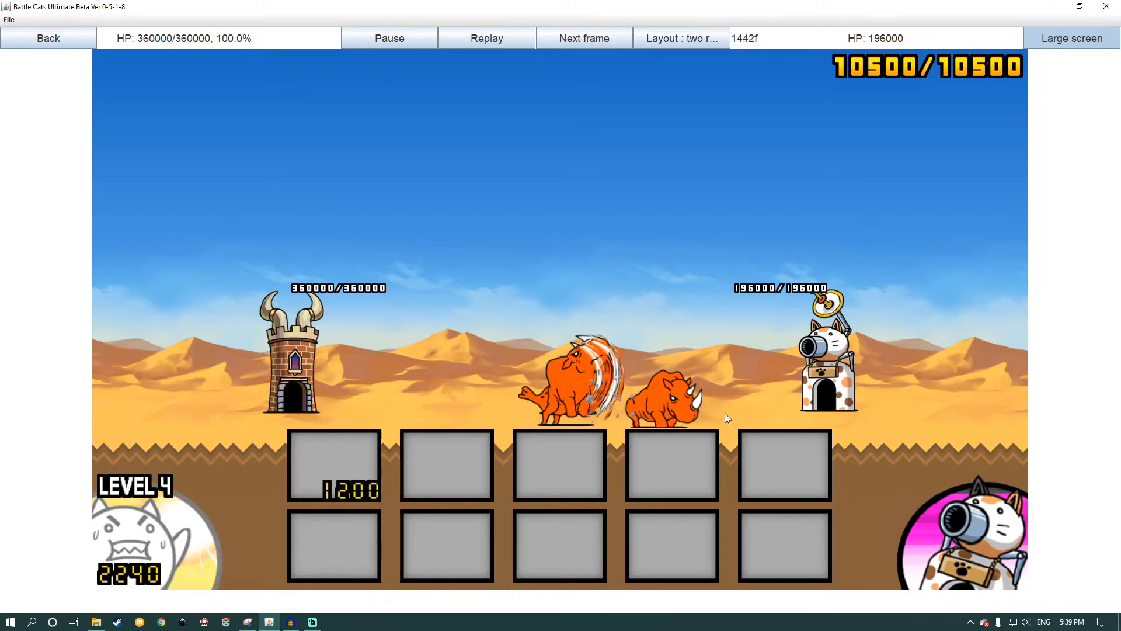
click(43, 39)
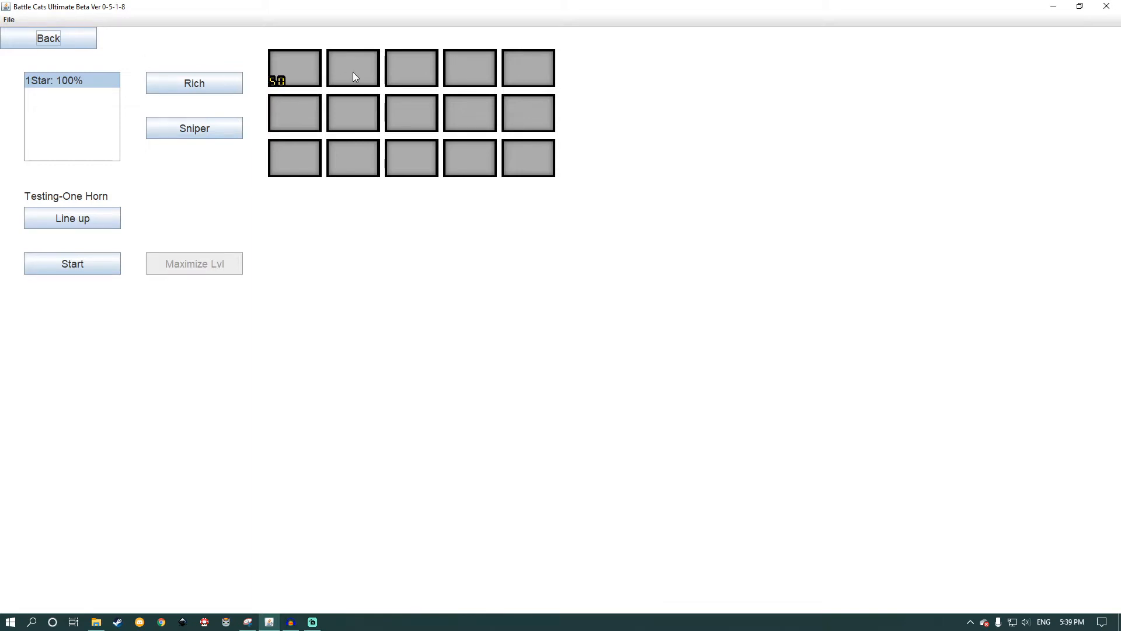
Step: Open the One Horn custom animation from the main menu and mirror its model in the Model Editor
click(10, 39)
click(10, 38)
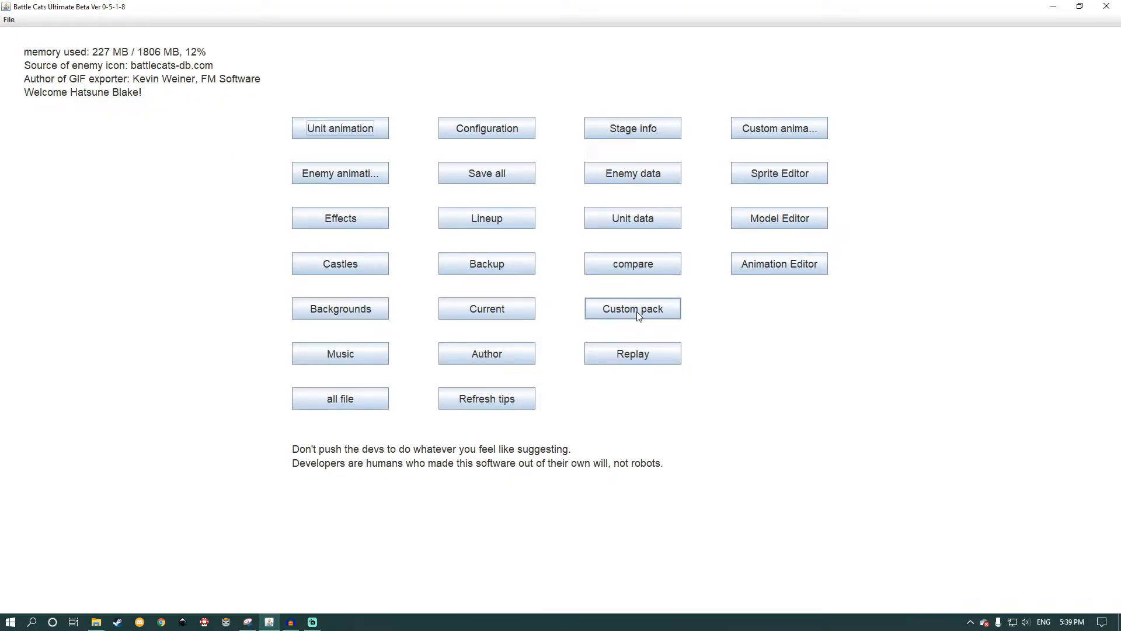
click(783, 128)
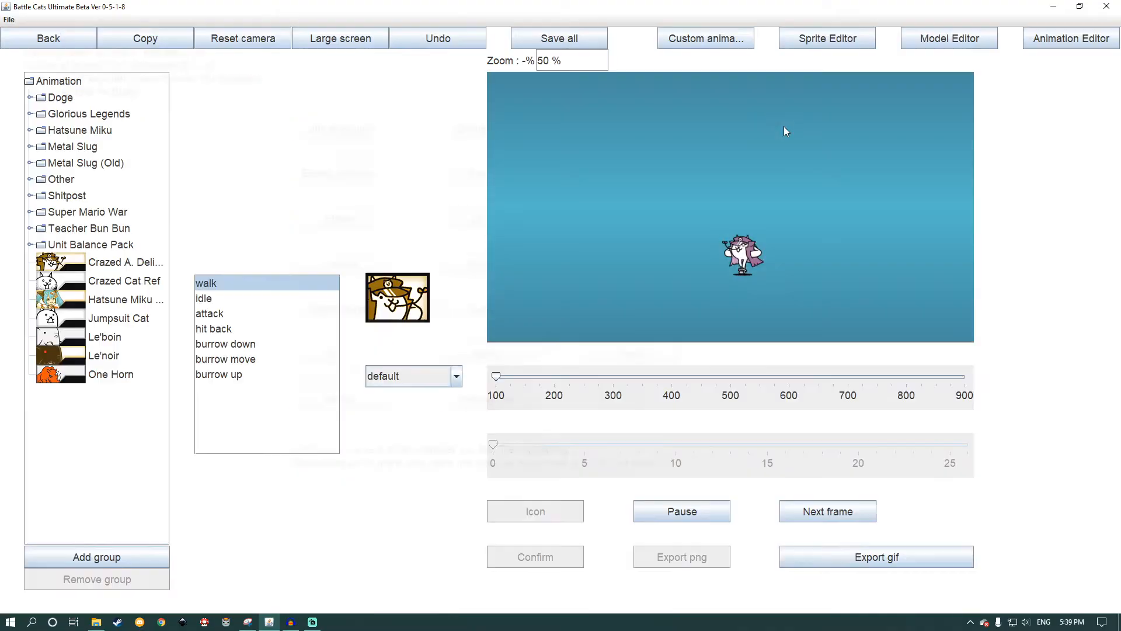
click(103, 375)
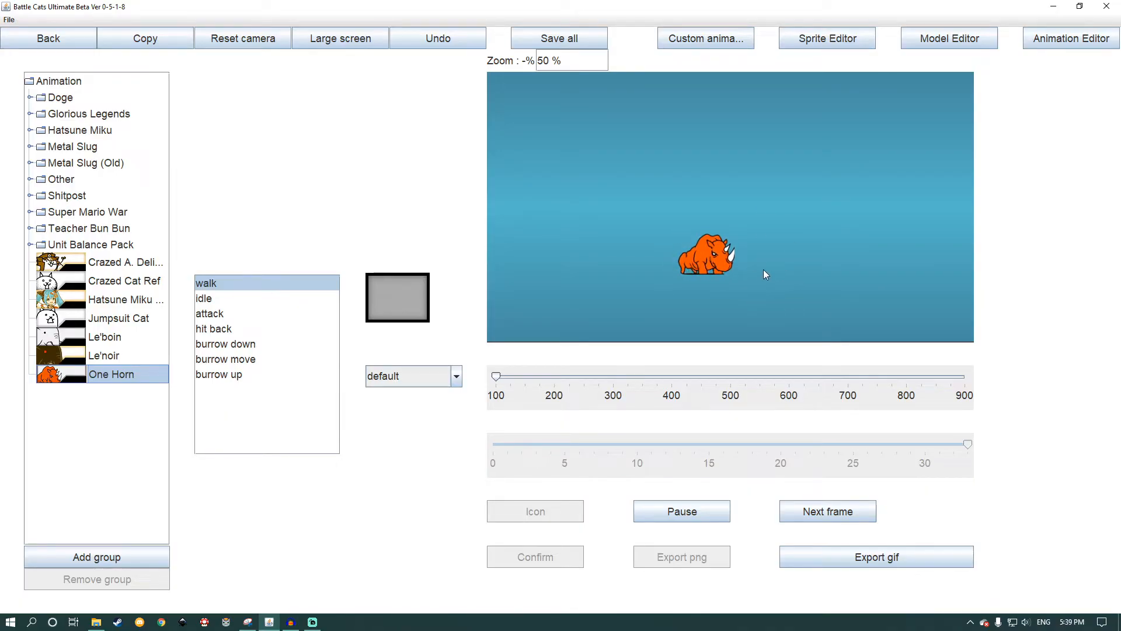
click(798, 49)
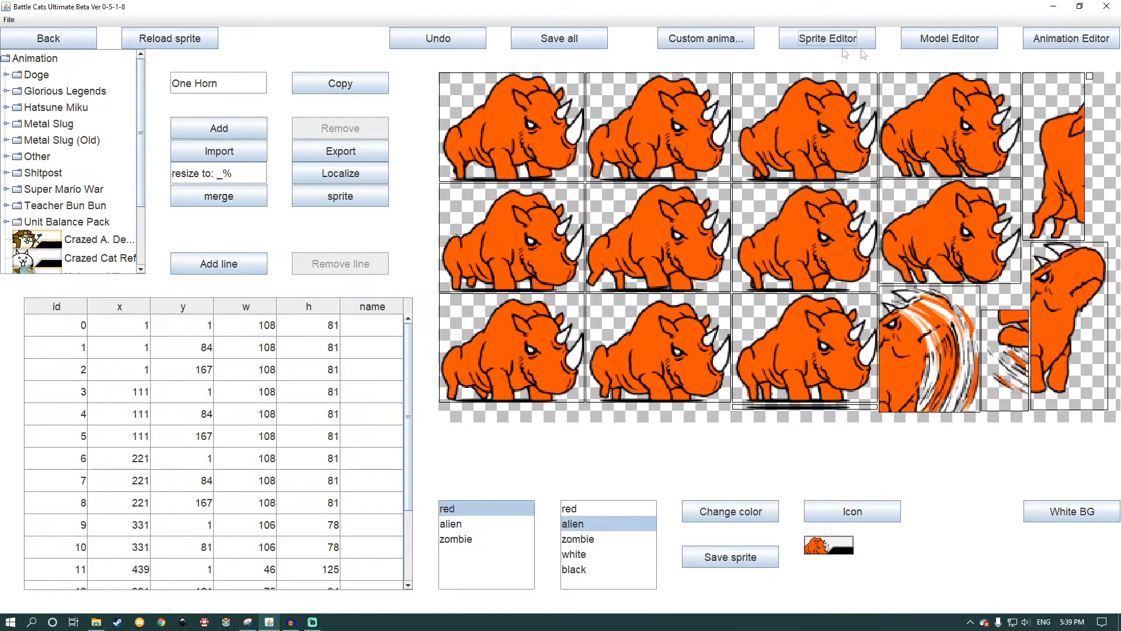
click(932, 46)
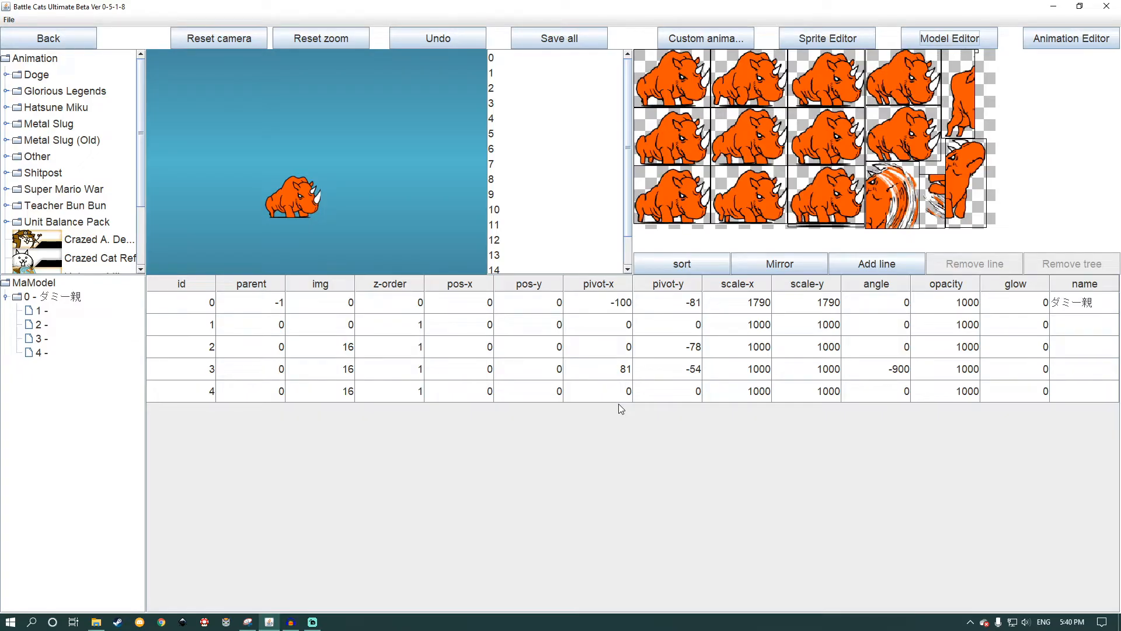
click(772, 266)
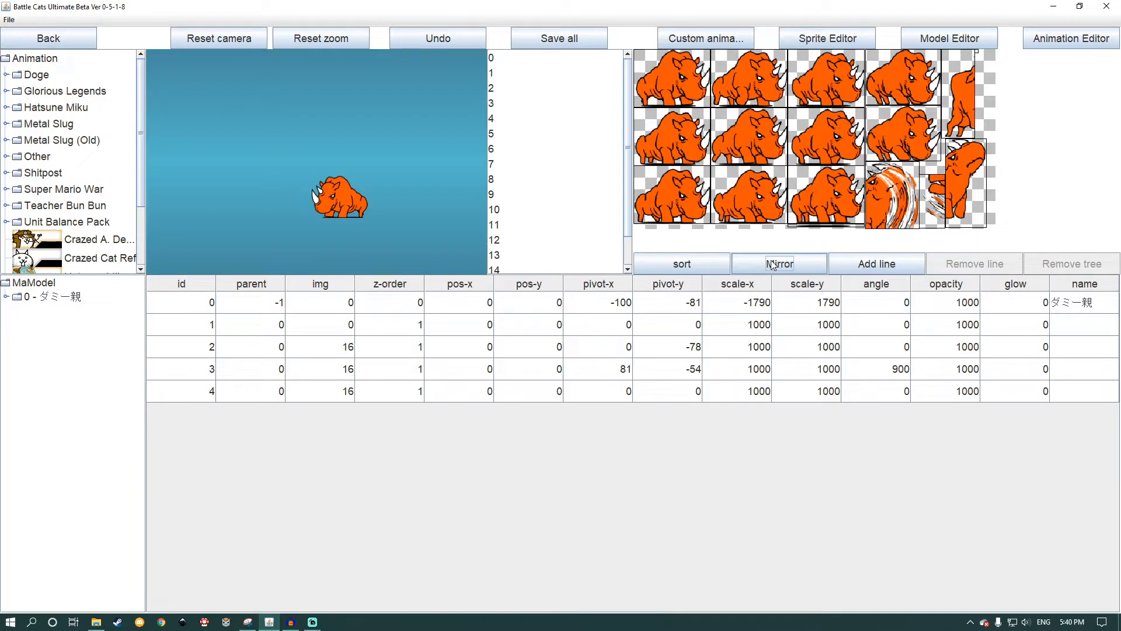
Step: Reopen the One Horn animation, pause its walk preview, and mirror the model back to face right
click(40, 39)
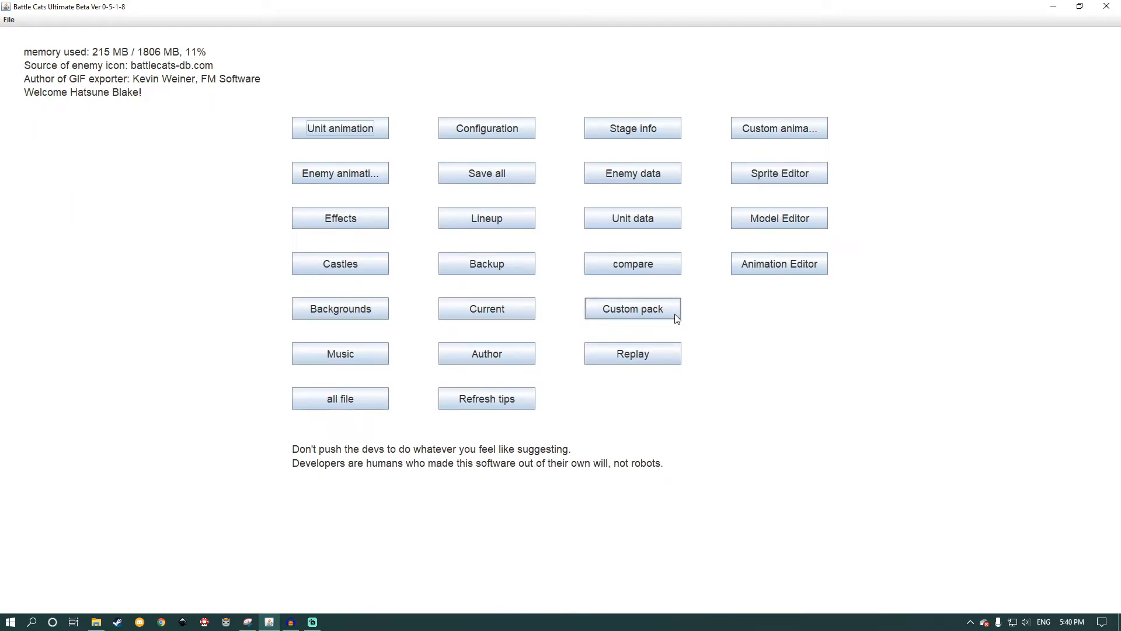
click(762, 131)
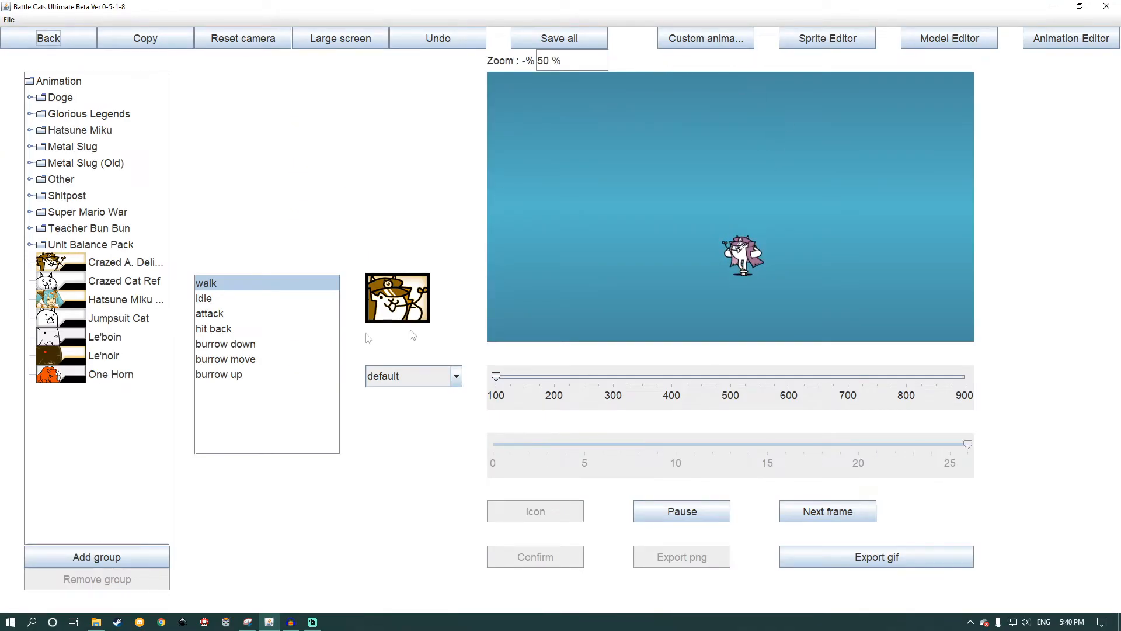
click(132, 374)
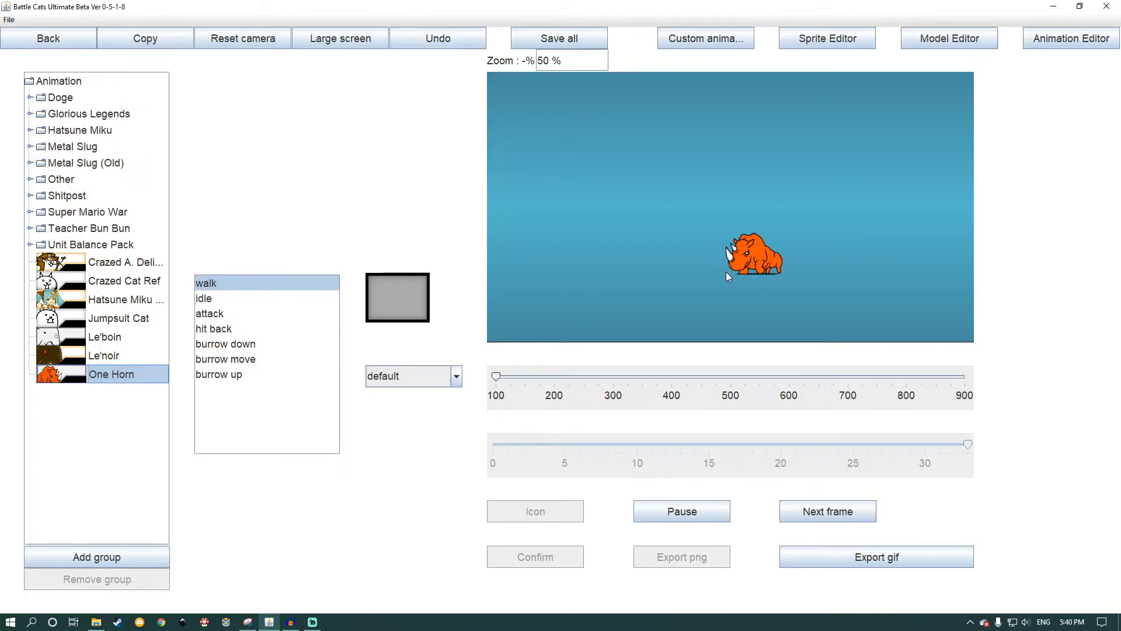
click(678, 517)
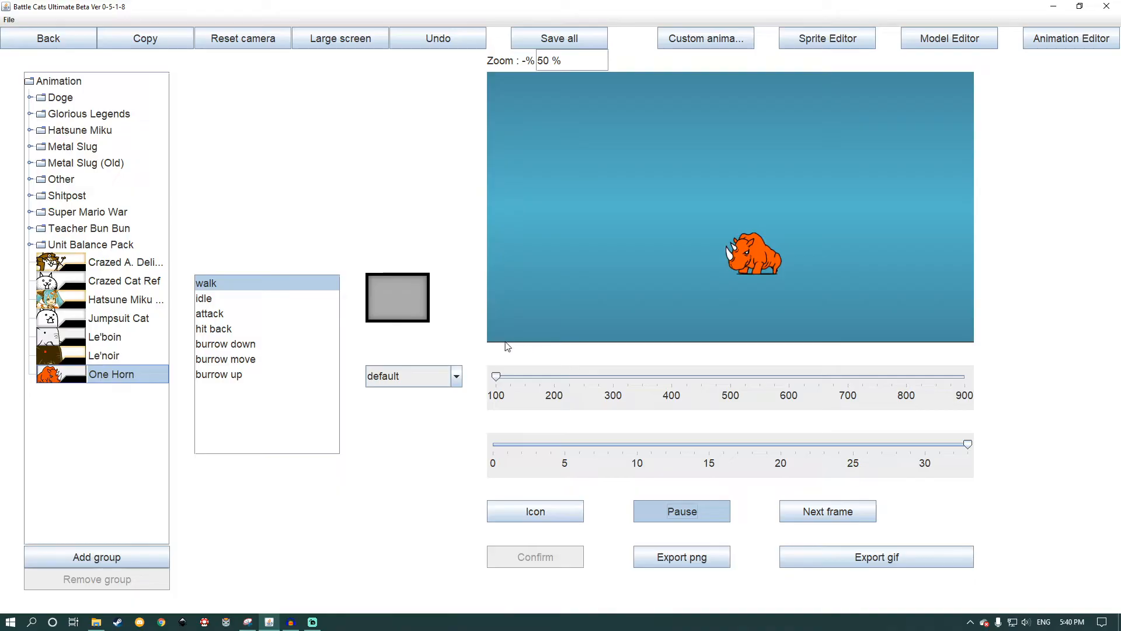
click(949, 42)
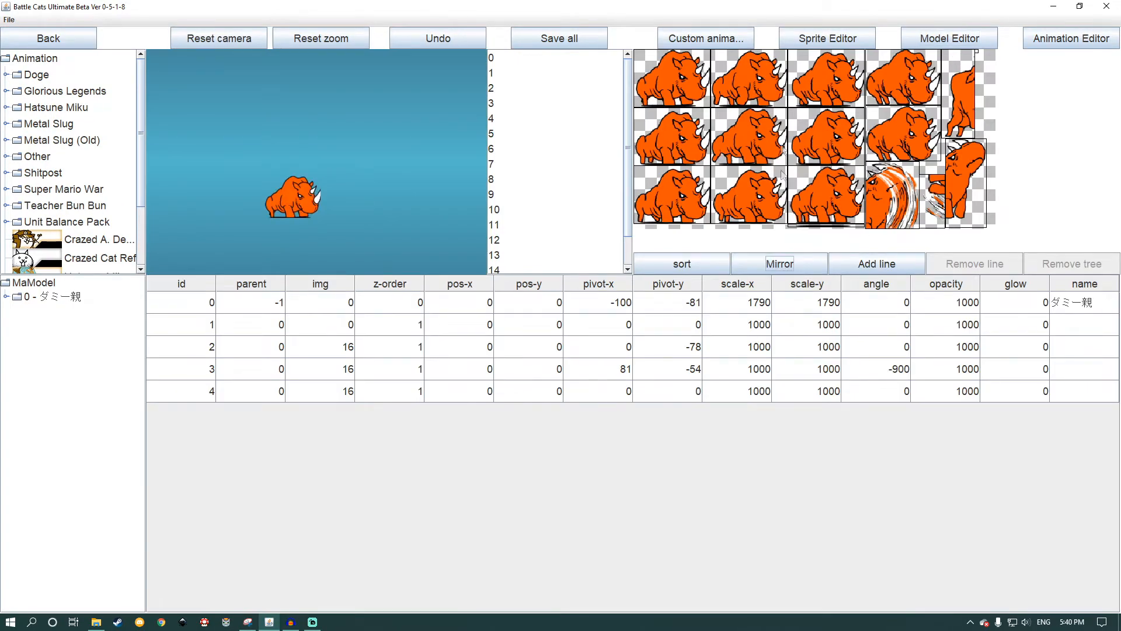
click(734, 40)
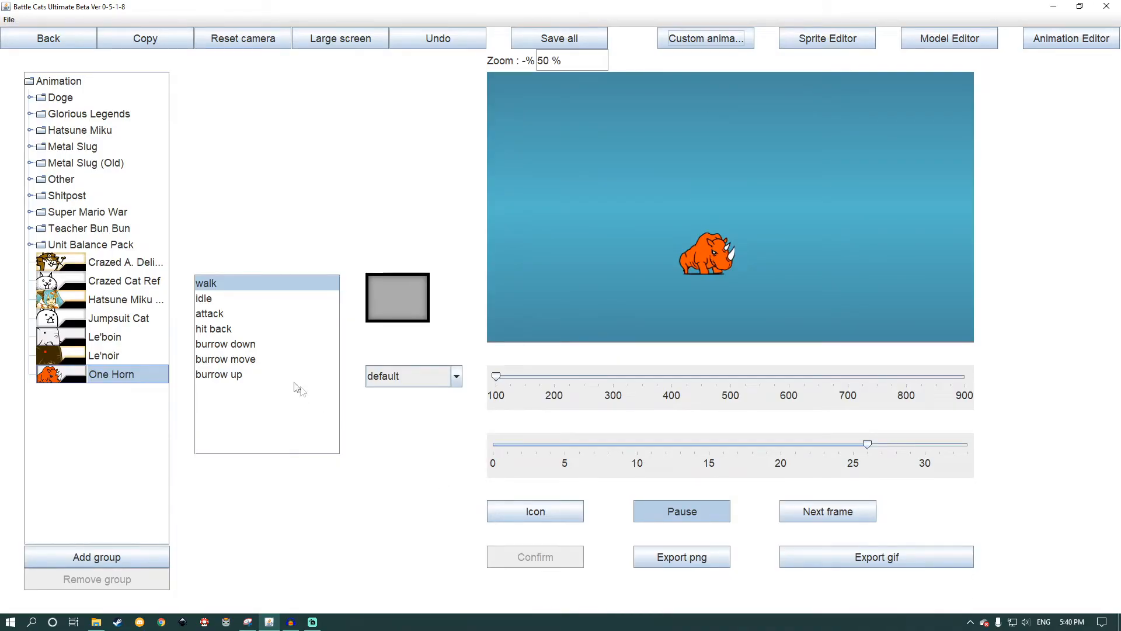
Step: Create One Horn's battle icon with the uni_f frame placed over its head, enlarging the preview to 64.62%
click(551, 512)
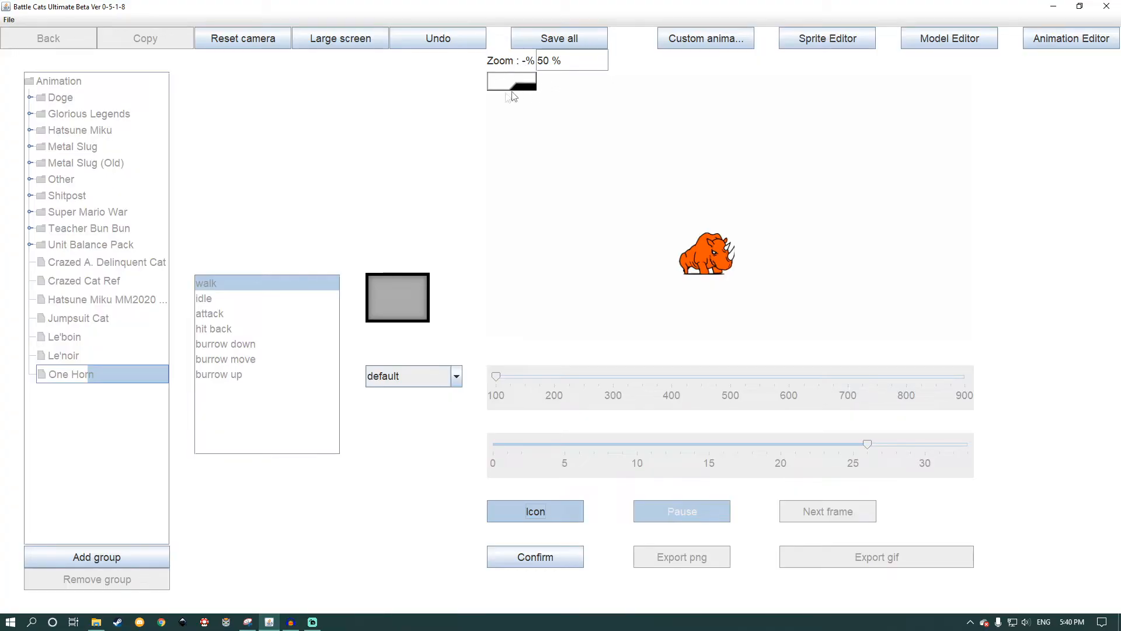
click(451, 378)
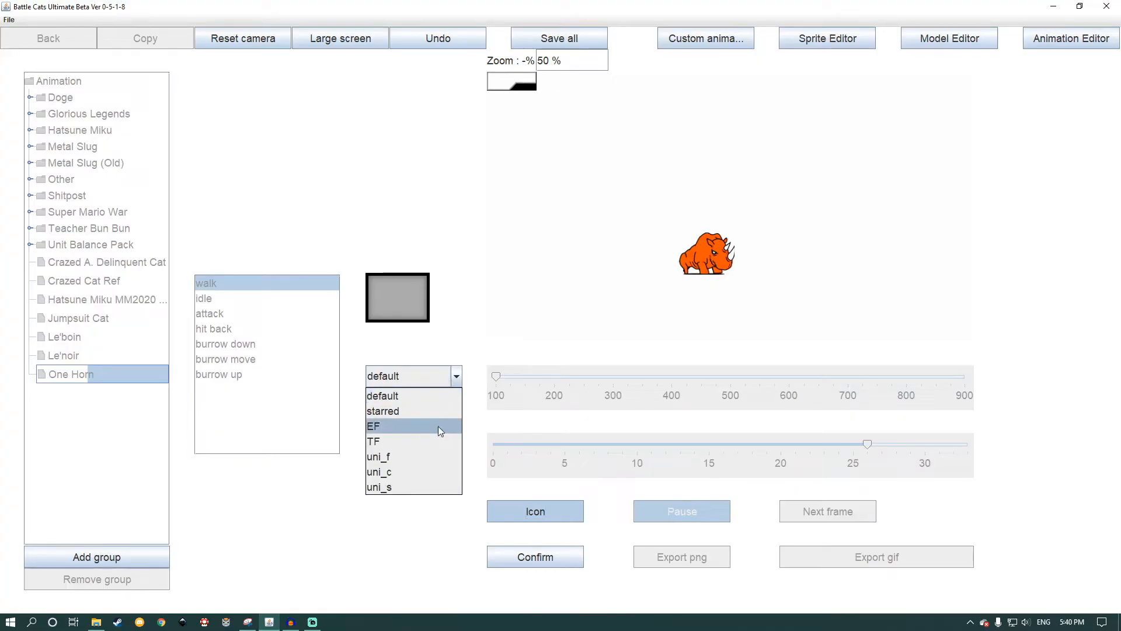
click(411, 456)
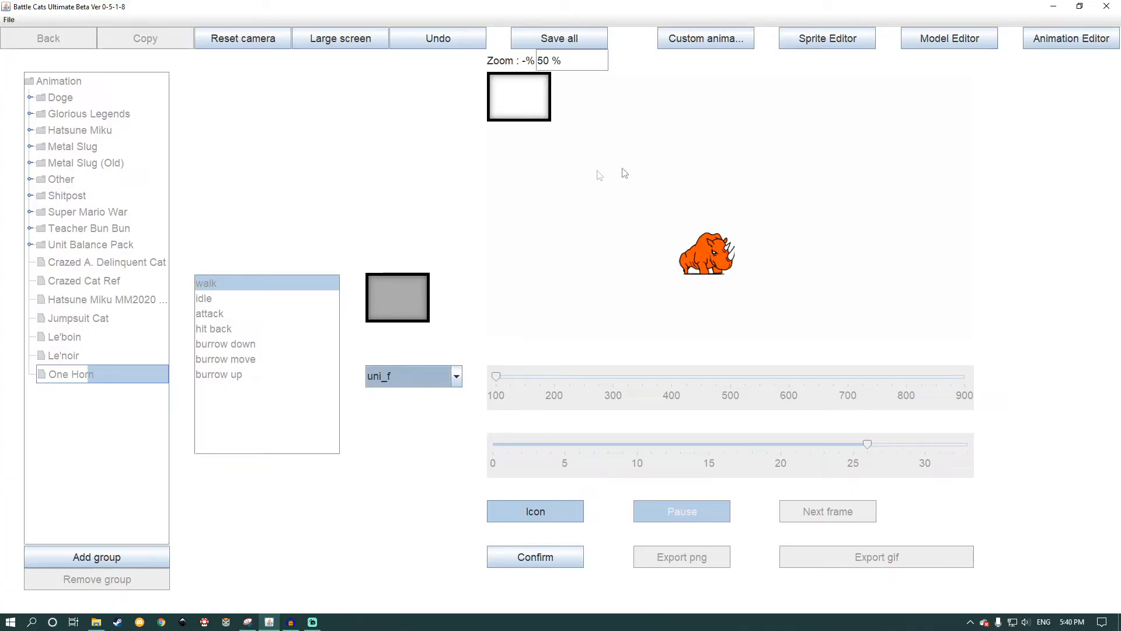
drag(527, 105, 731, 250)
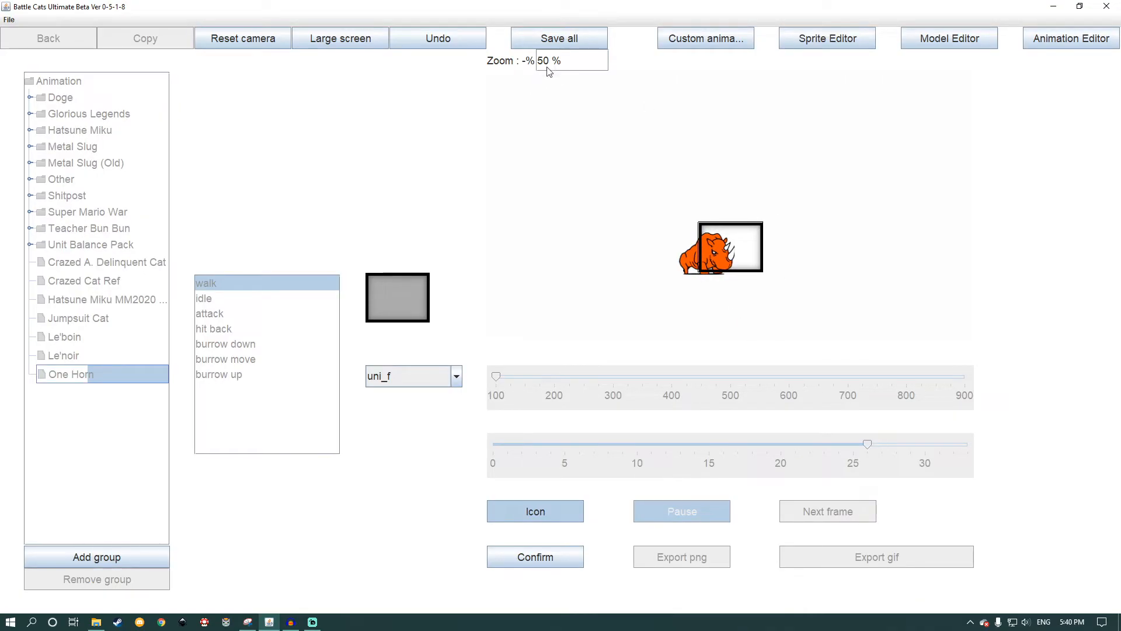
scroll(782, 270, up, 5)
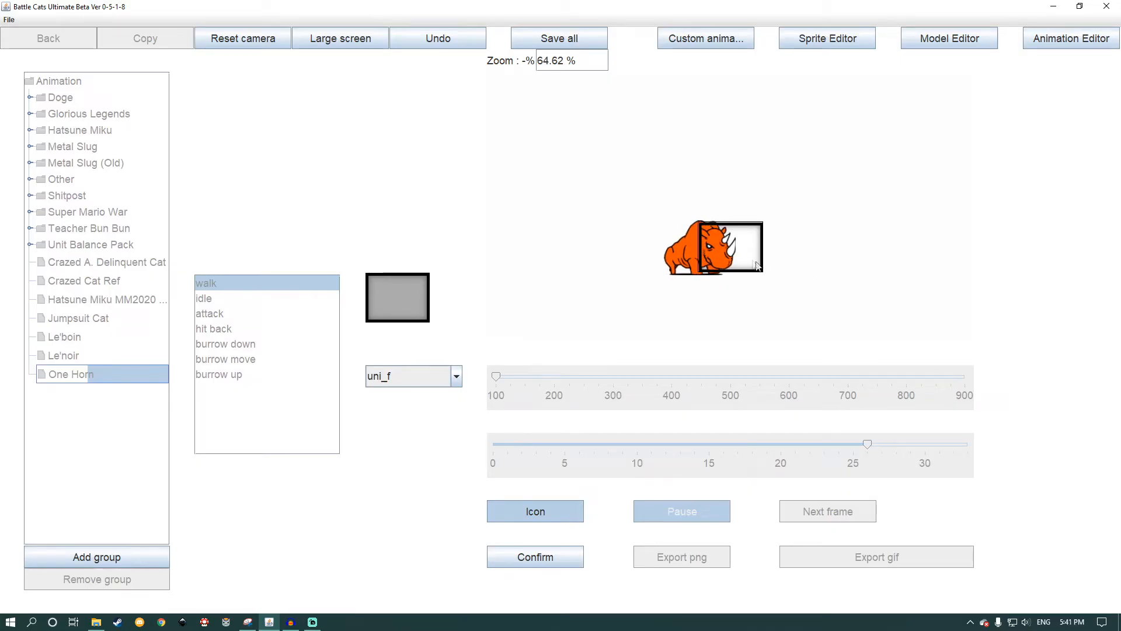
drag(743, 258, 742, 255)
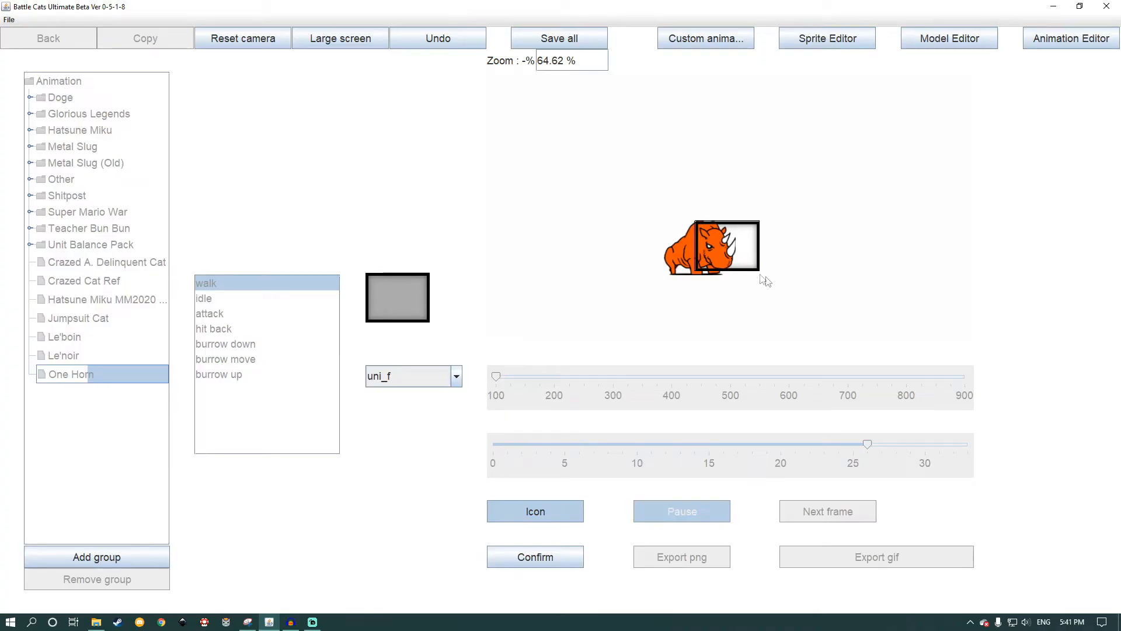
click(563, 555)
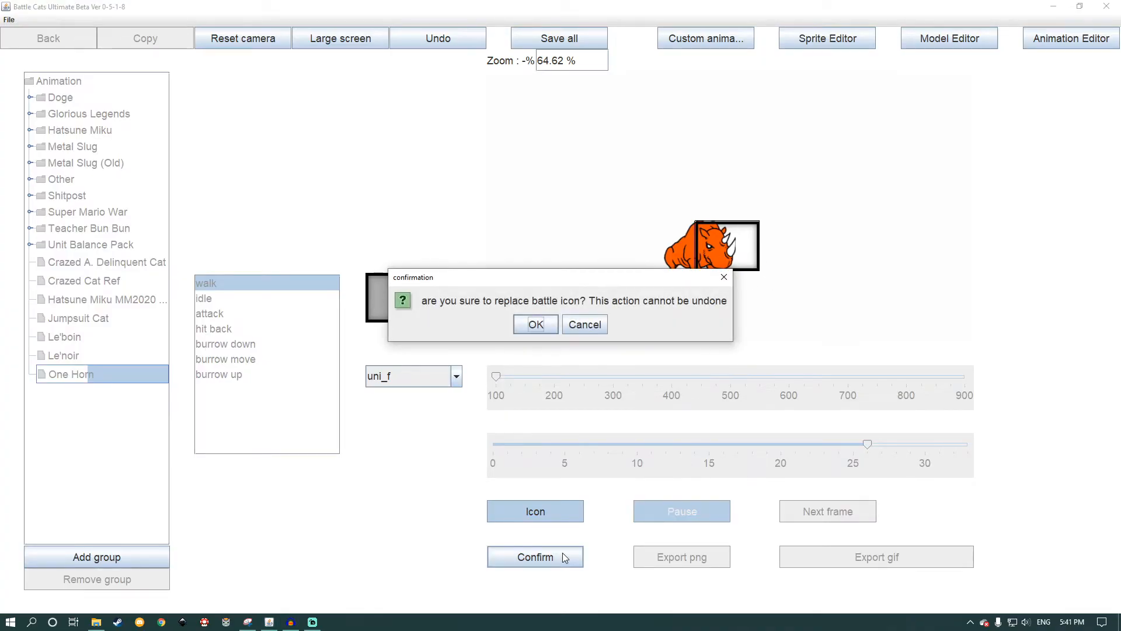
click(534, 326)
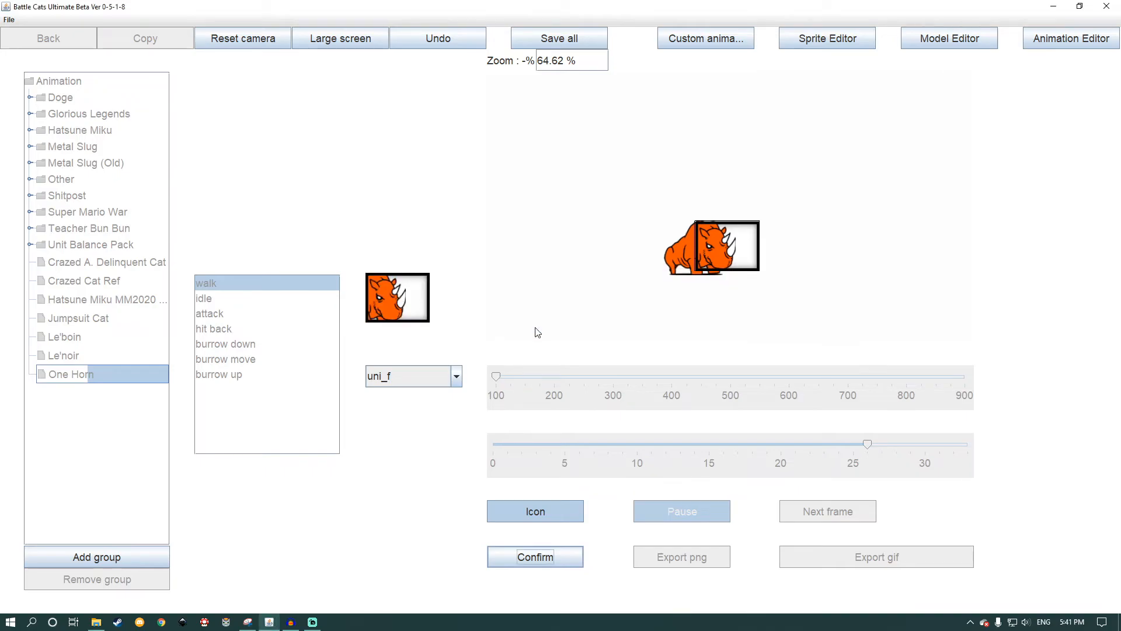
click(527, 521)
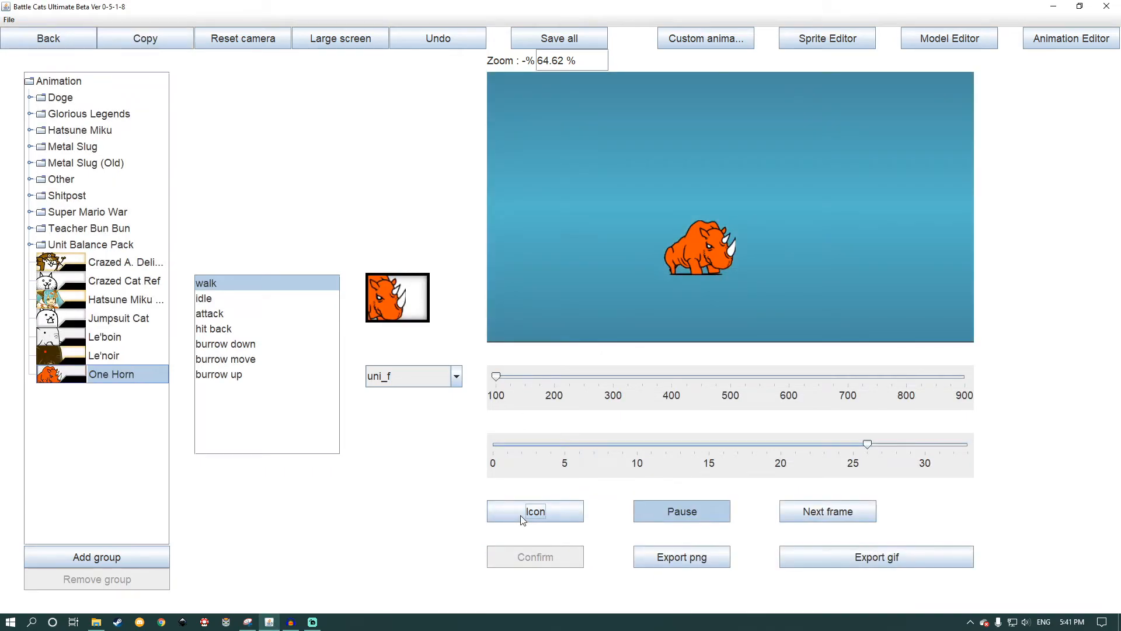
Step: Mirror the One Horn model to face left again and return to its custom animation view
click(910, 49)
click(762, 266)
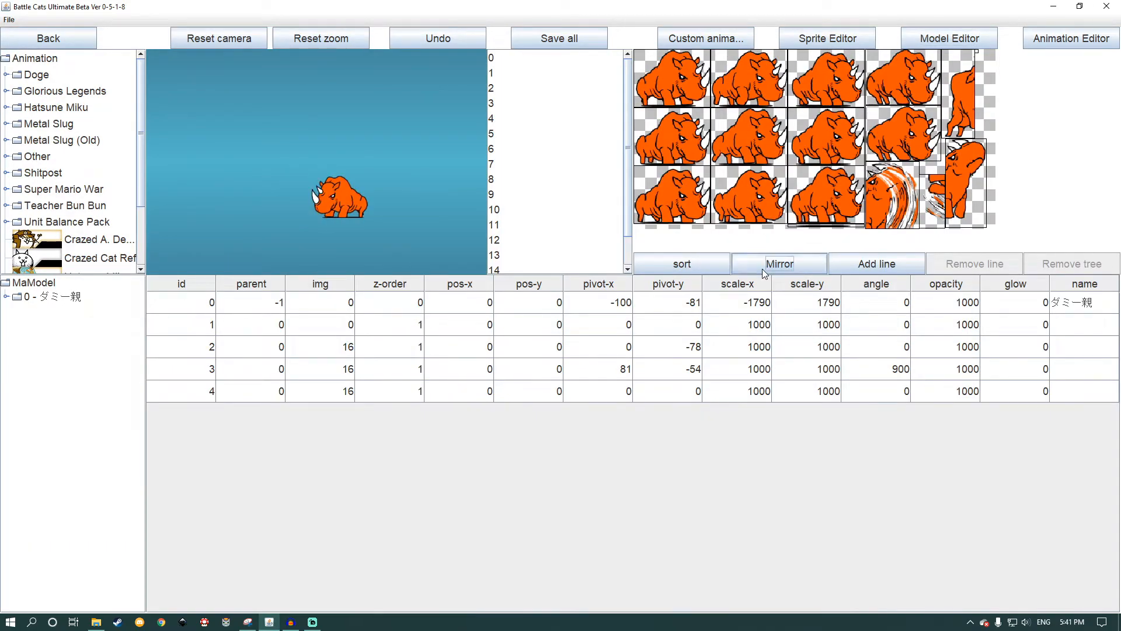
click(686, 45)
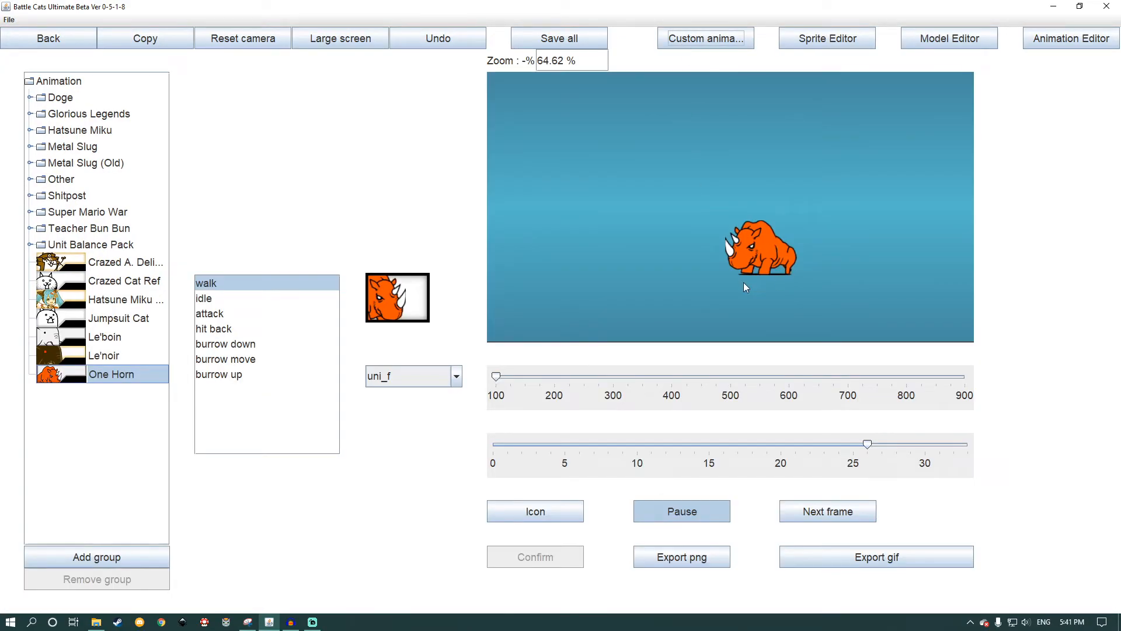
Step: Start a battle on the Growing Red drink stage Red Passions (Expert) with the One Horn lineup
click(39, 42)
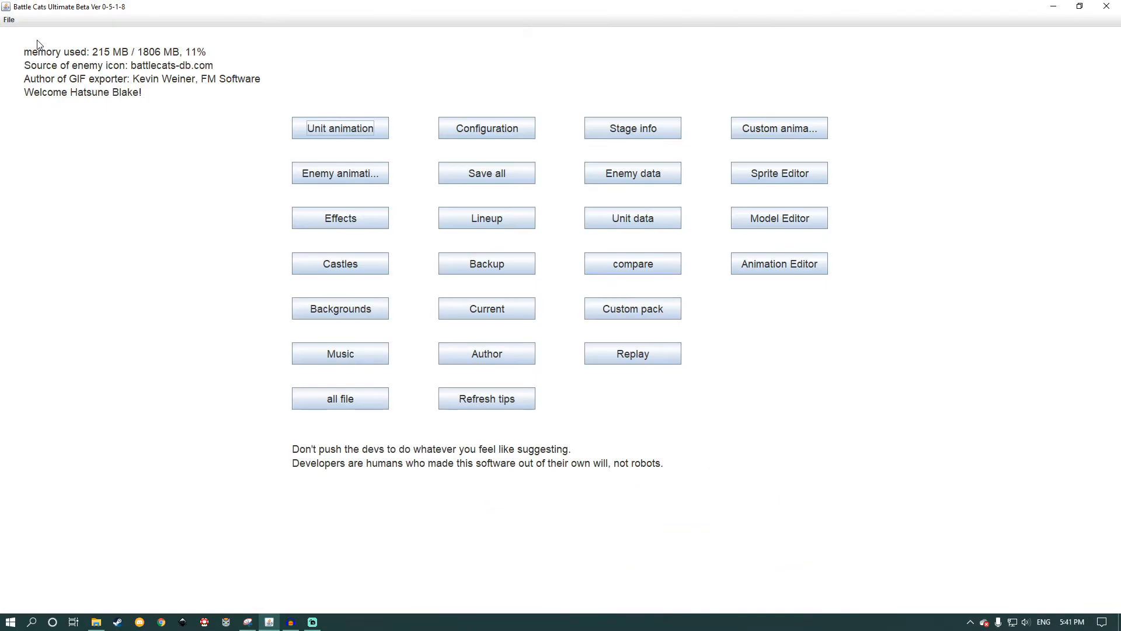
click(611, 129)
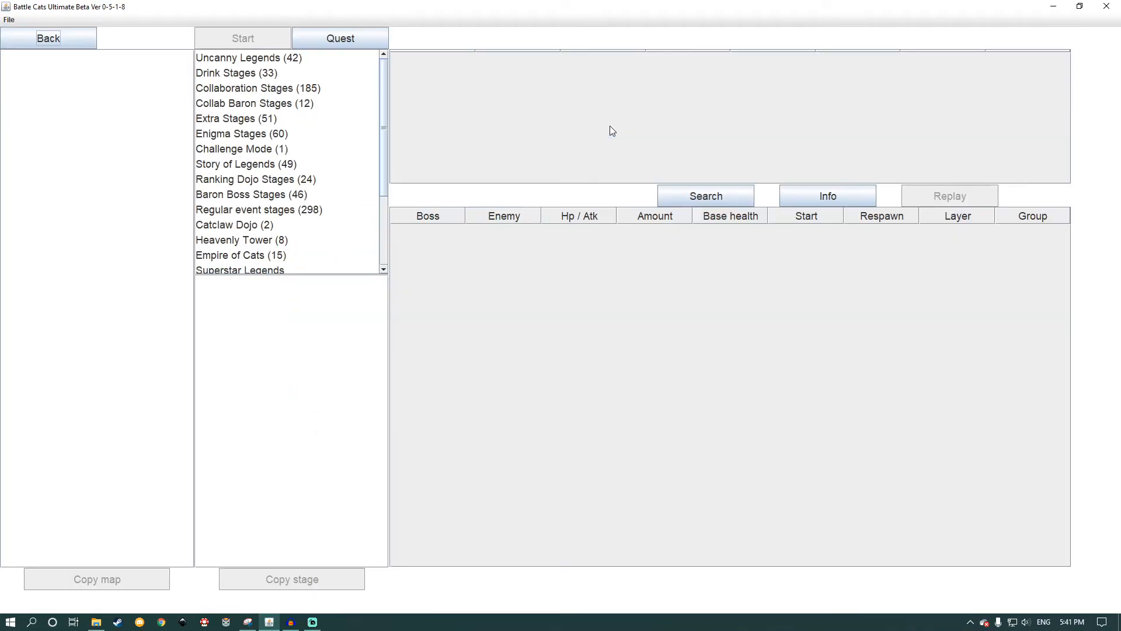
click(218, 75)
click(36, 89)
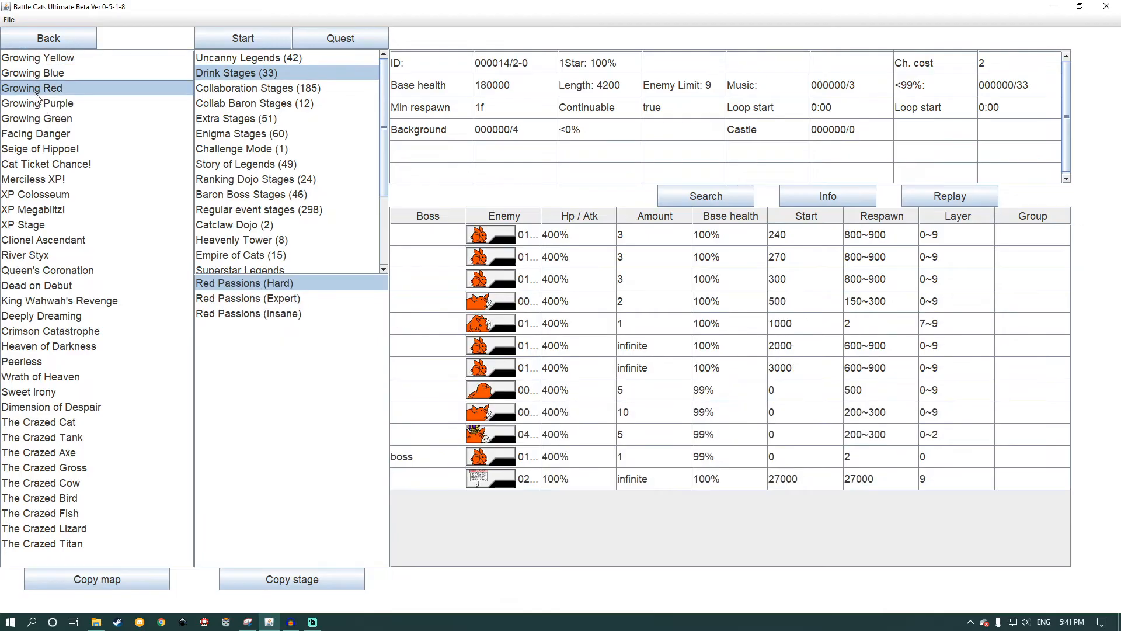
click(272, 300)
click(241, 39)
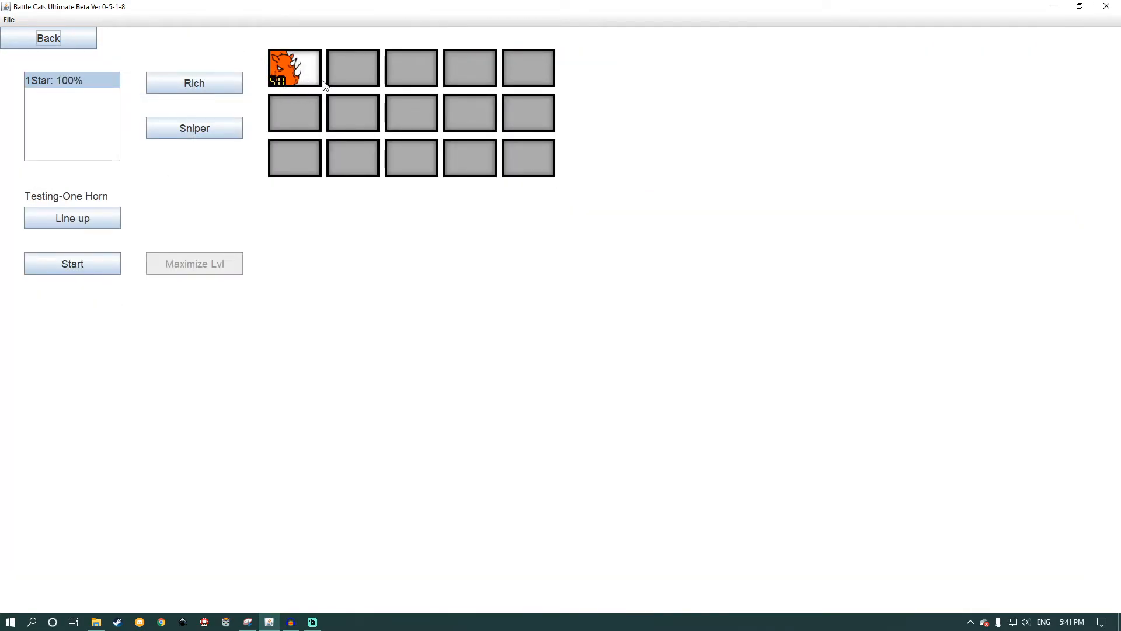
click(102, 254)
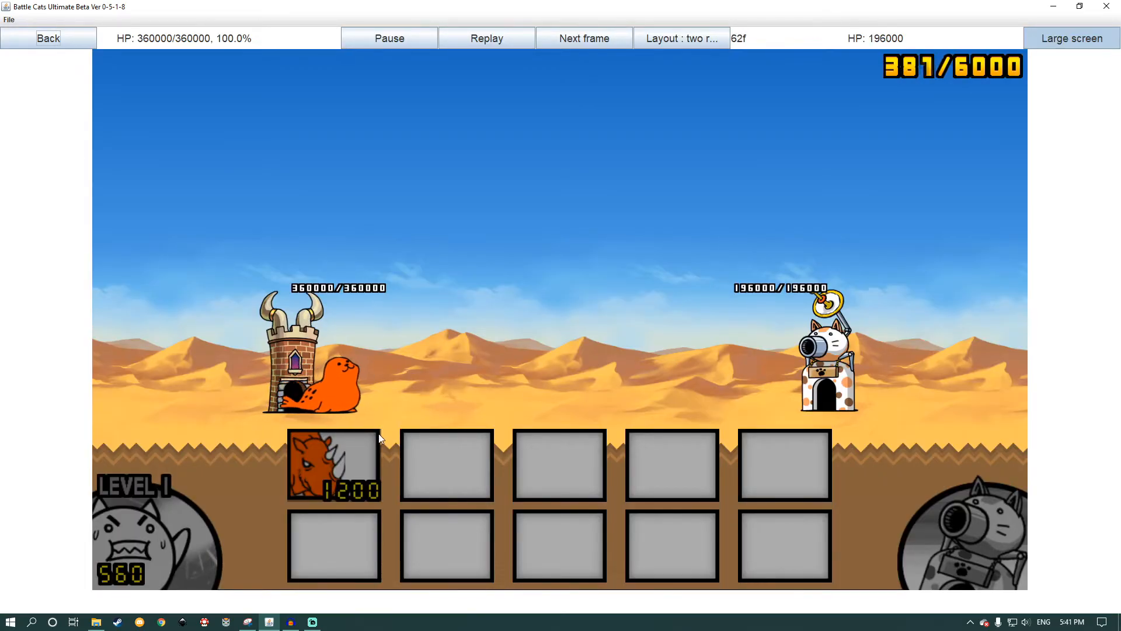
Step: Upgrade the worker cat to level 4 and deploy One Horn units repeatedly in the battle
click(175, 525)
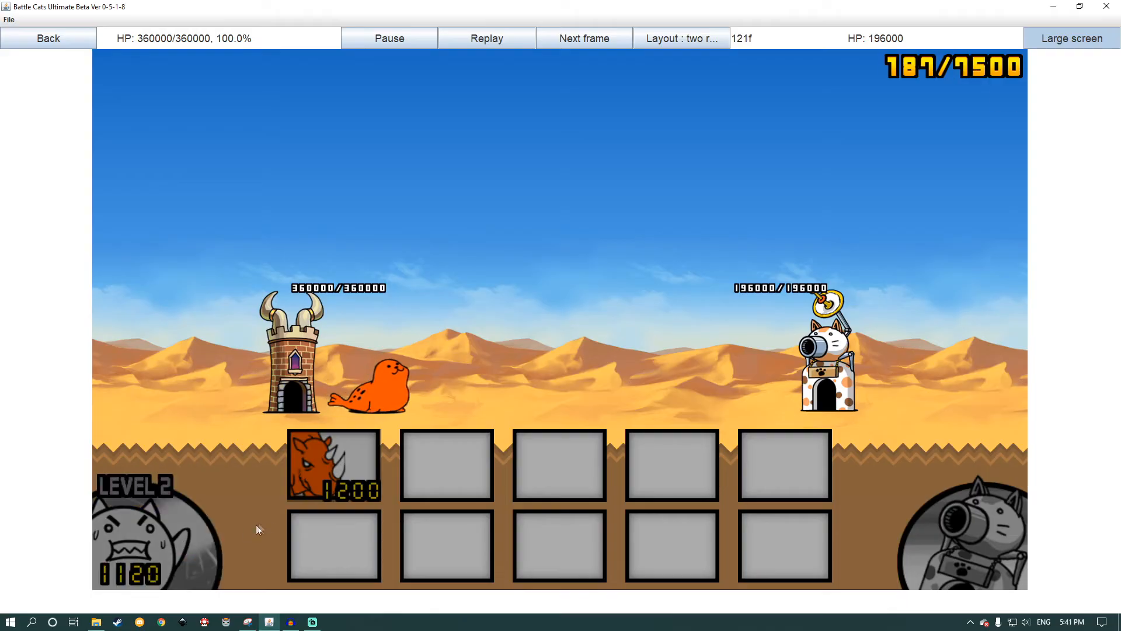
click(318, 495)
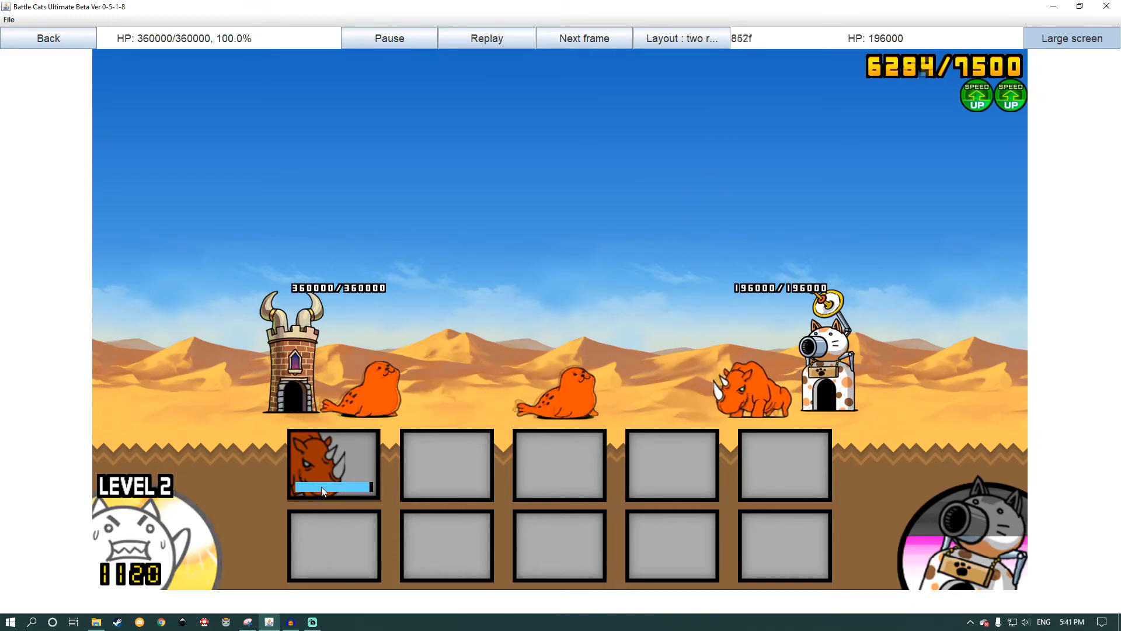
click(321, 485)
click(170, 540)
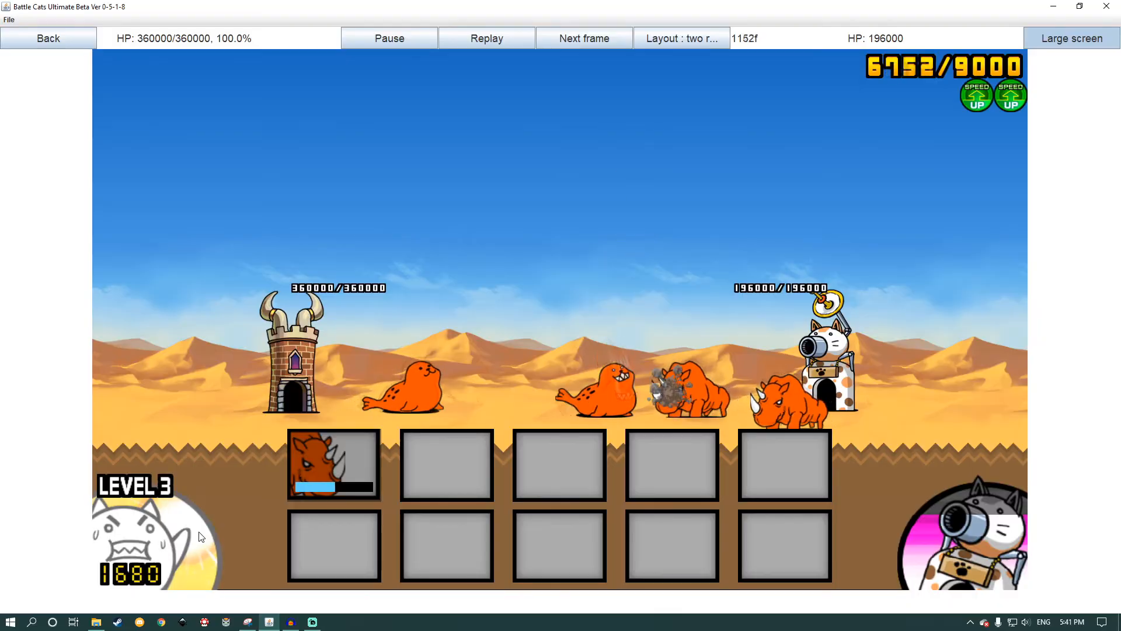
click(169, 540)
click(331, 482)
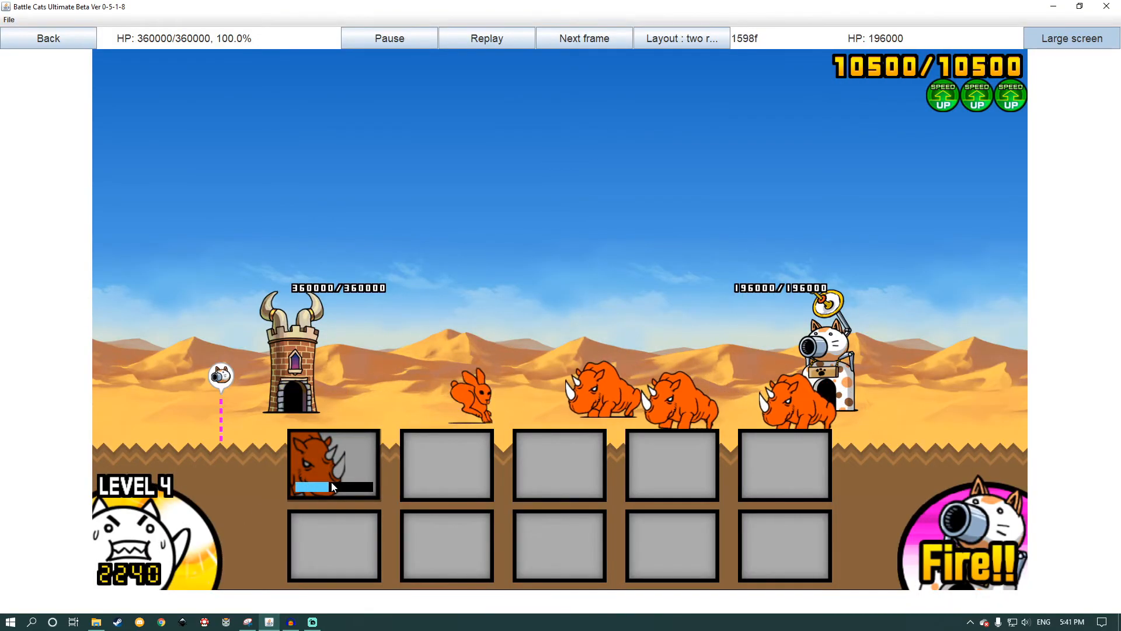
click(331, 482)
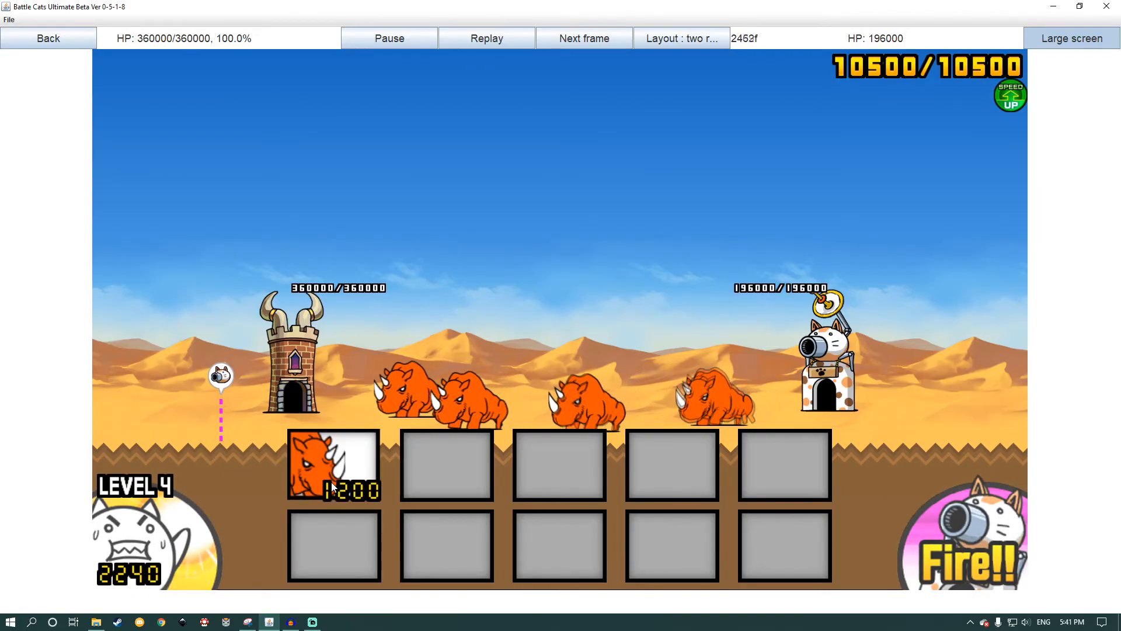
Step: Fast-forward the battle at maximum speed until the cat base falls, and return it to normal speed
key(period)
key(period)
key(period)
key(period)
key(period)
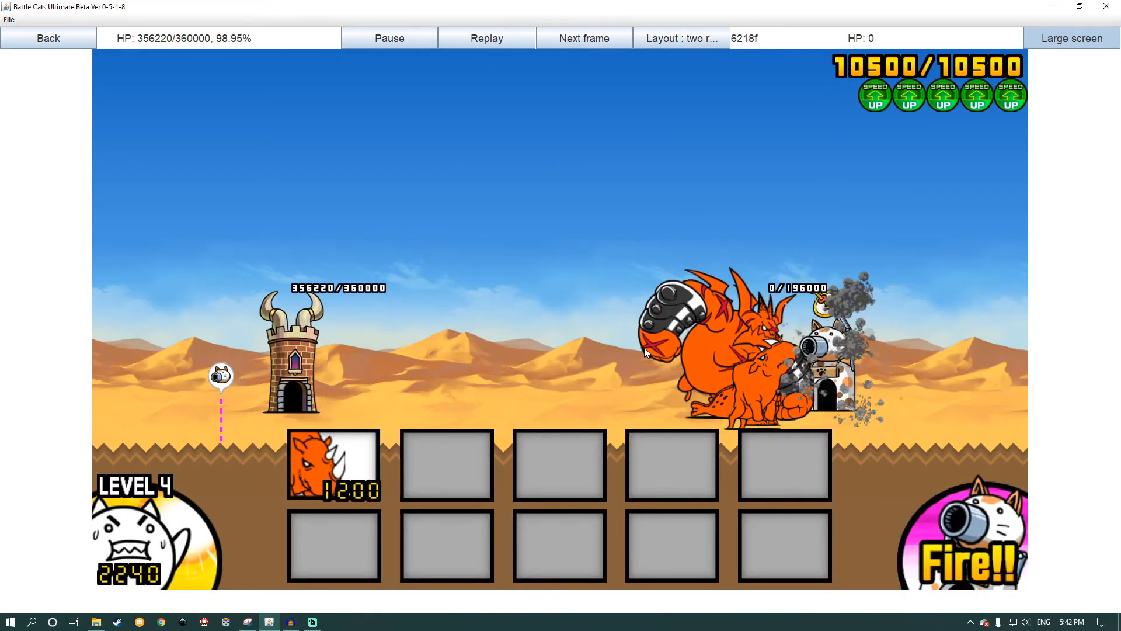
key(comma)
key(comma)
key(comma)
key(comma)
key(comma)
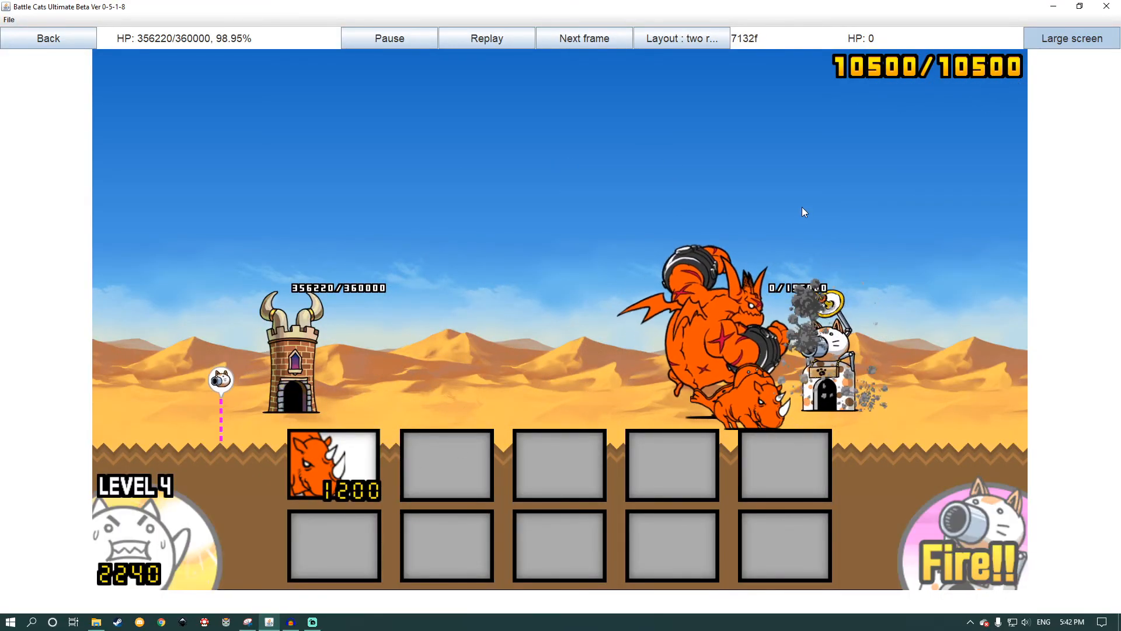
Step: View the end of the battle in slow motion, restore normal speed, and leave the battle
key(comma)
key(comma)
key(comma)
key(comma)
key(comma)
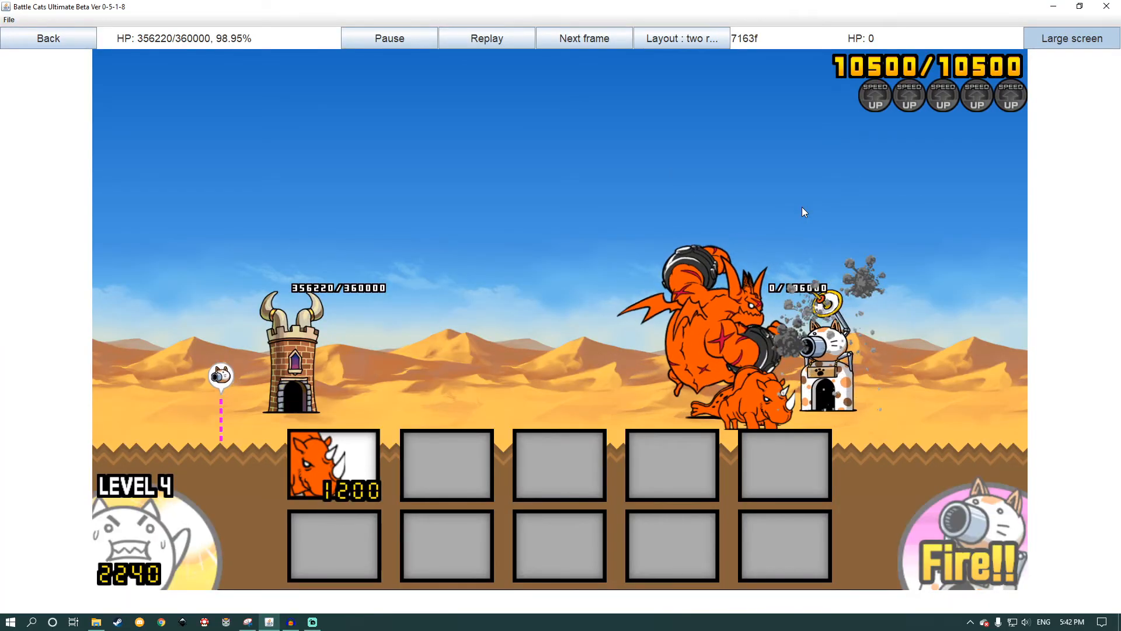
key(period)
key(period)
key(period)
key(period)
key(period)
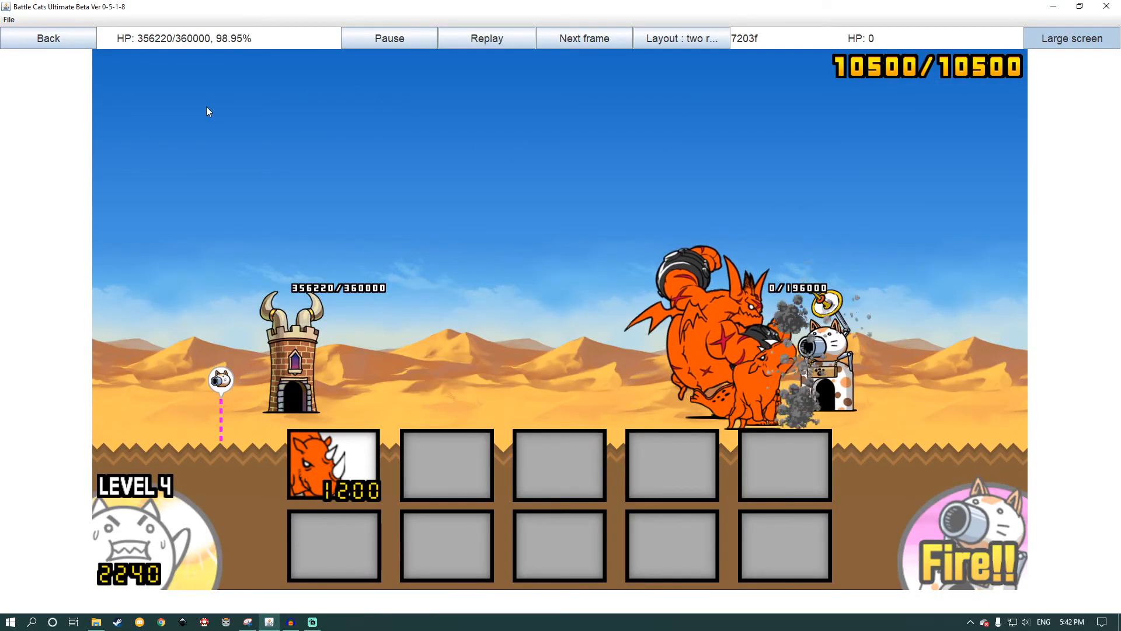
click(51, 37)
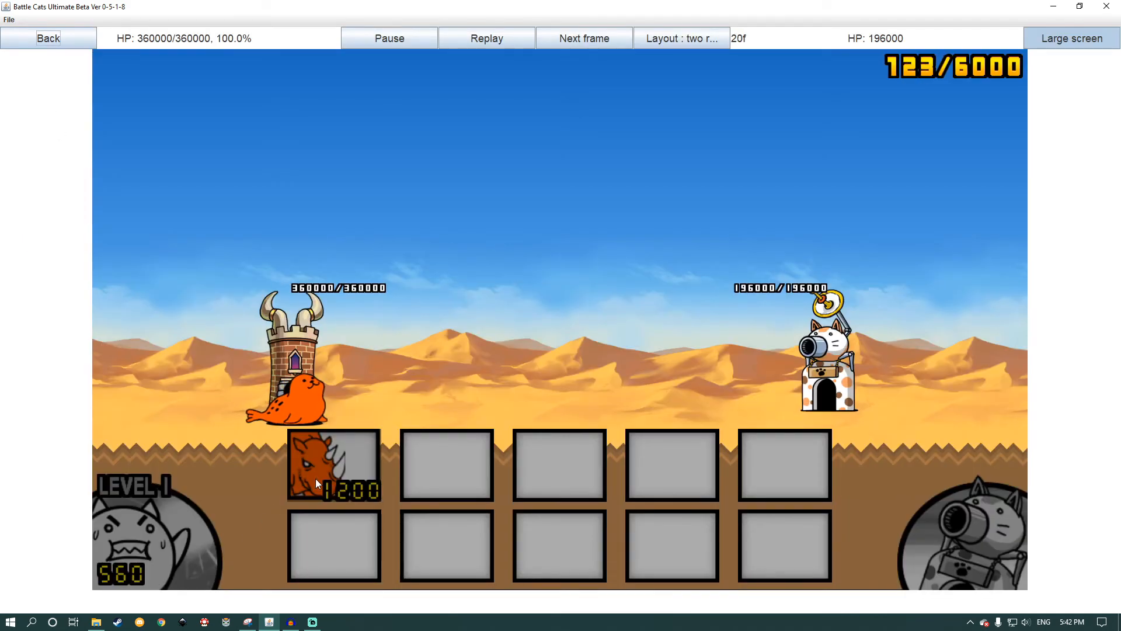
Step: Run the battle again at maximum speed with One Horn locked for automatic deployment and the worker cat upgraded to level 3
right_click(315, 479)
key(period)
key(period)
key(period)
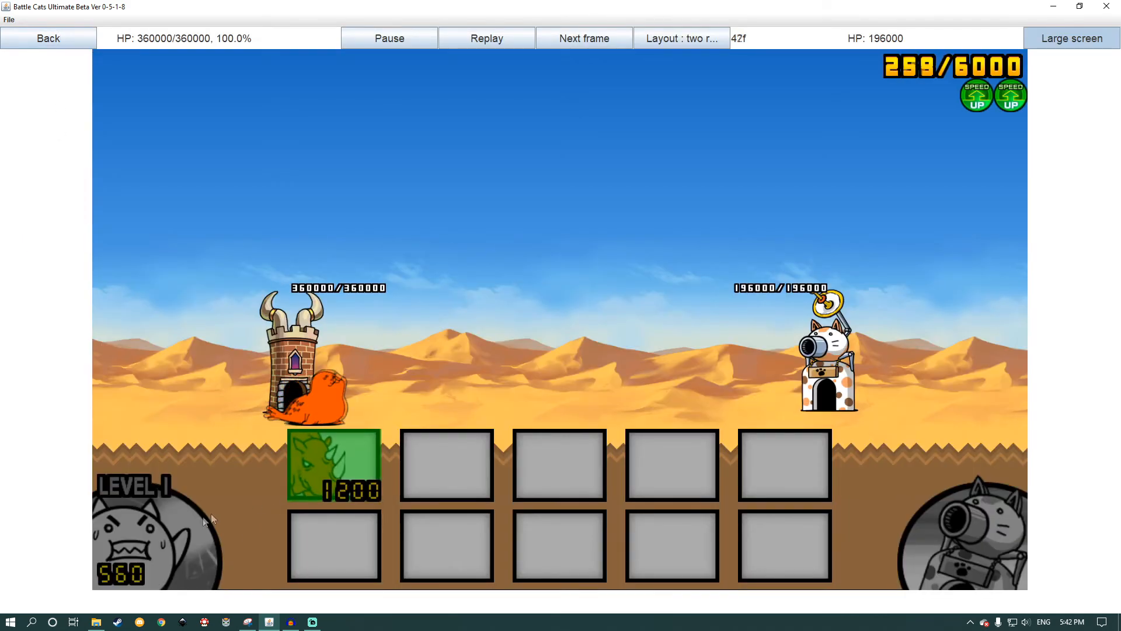
key(period)
key(period)
click(194, 531)
click(194, 532)
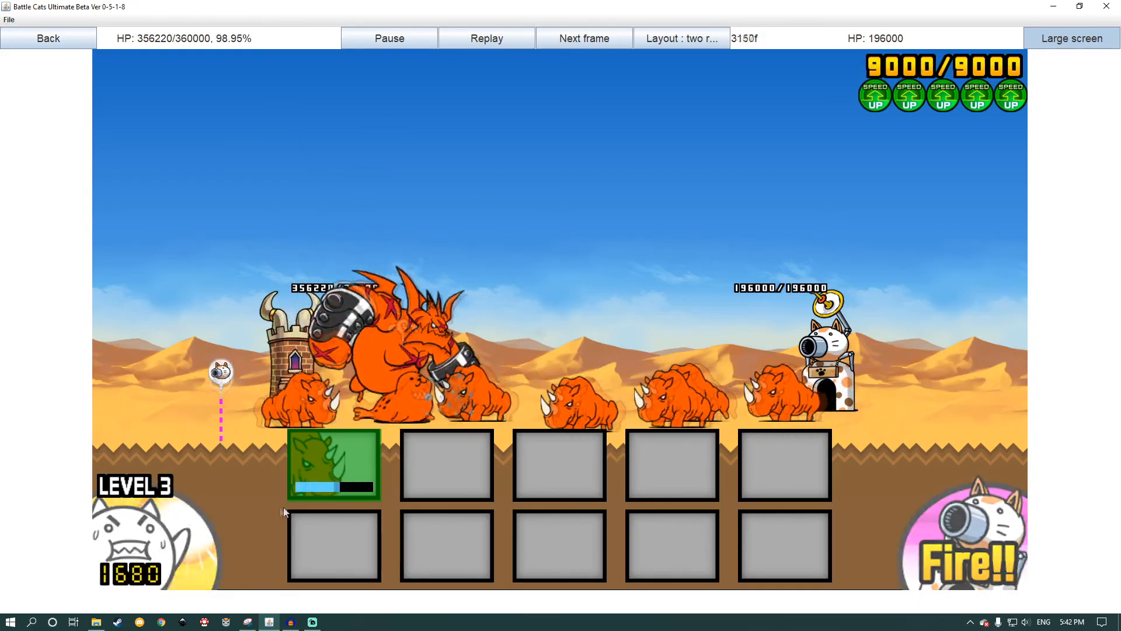
Step: Reduce the battle to normal speed once the enemy base is destroyed, and return to the battle setup
key(comma)
key(comma)
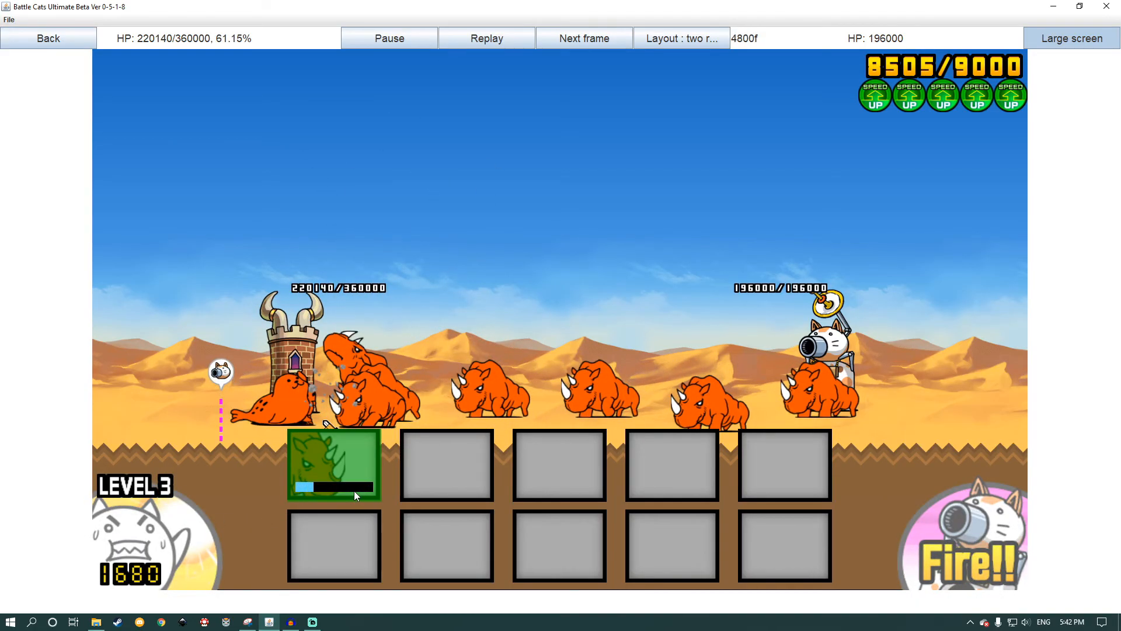
key(comma)
key(comma)
key(comma)
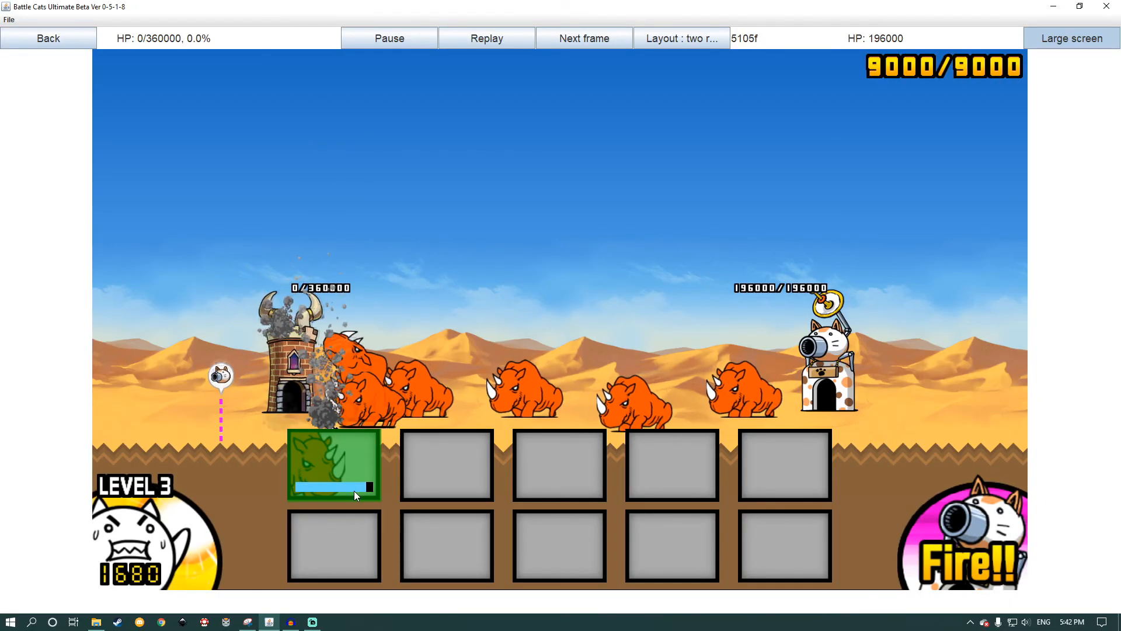
click(49, 39)
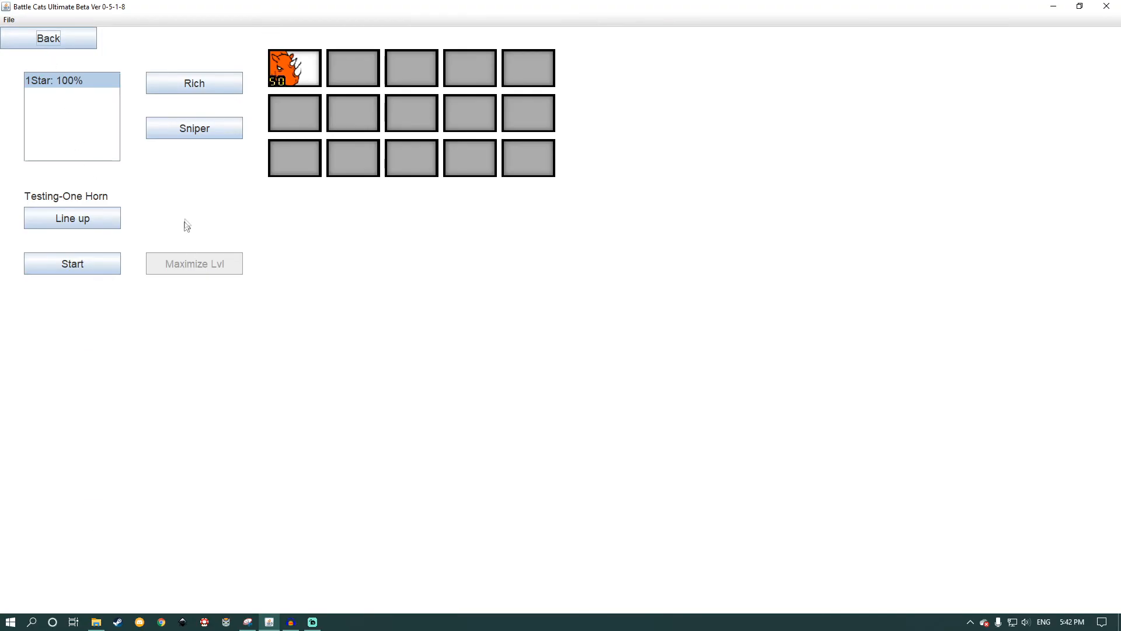